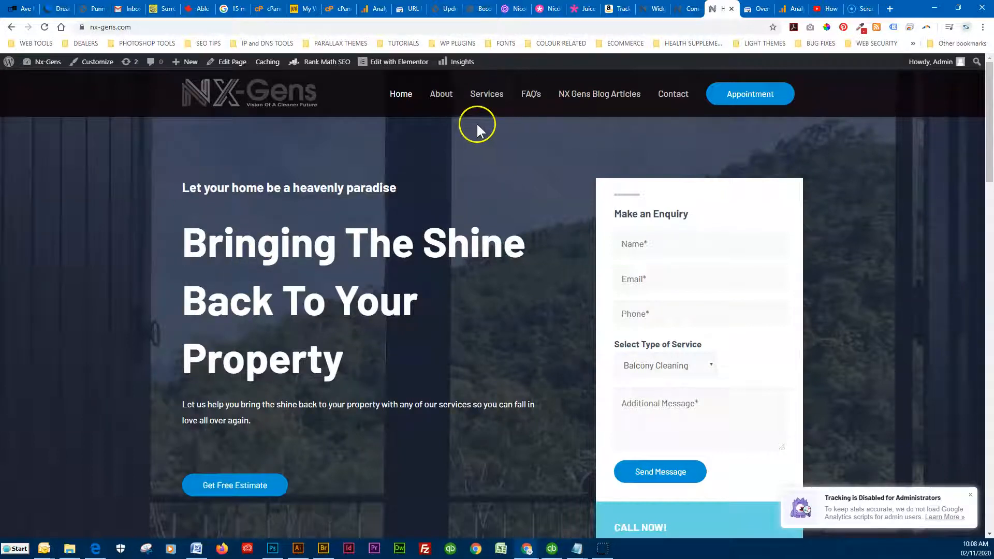
Browse the All Pages list in the admin, then return to the live NX-Gens homepage
left_click(687, 9)
mouse_move(62, 147)
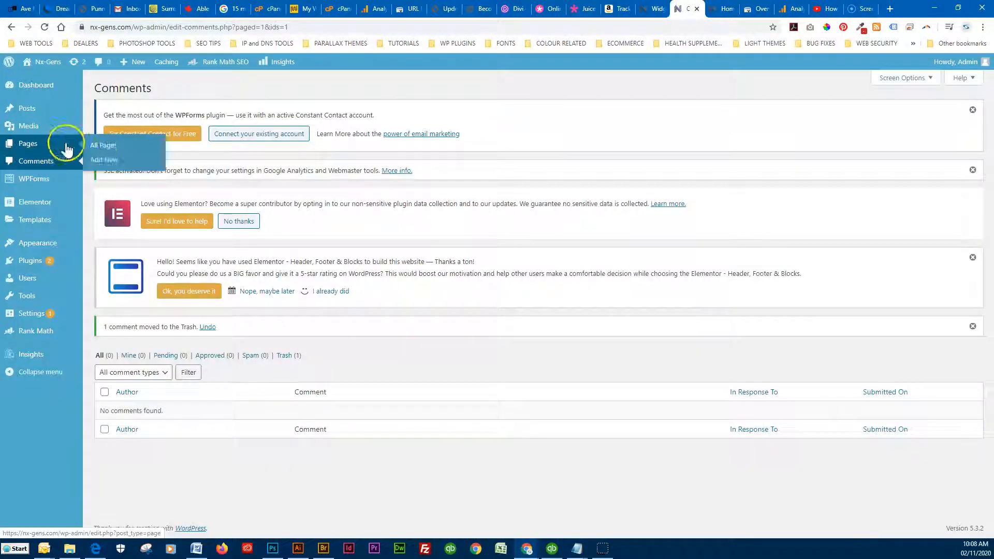
left_click(100, 149)
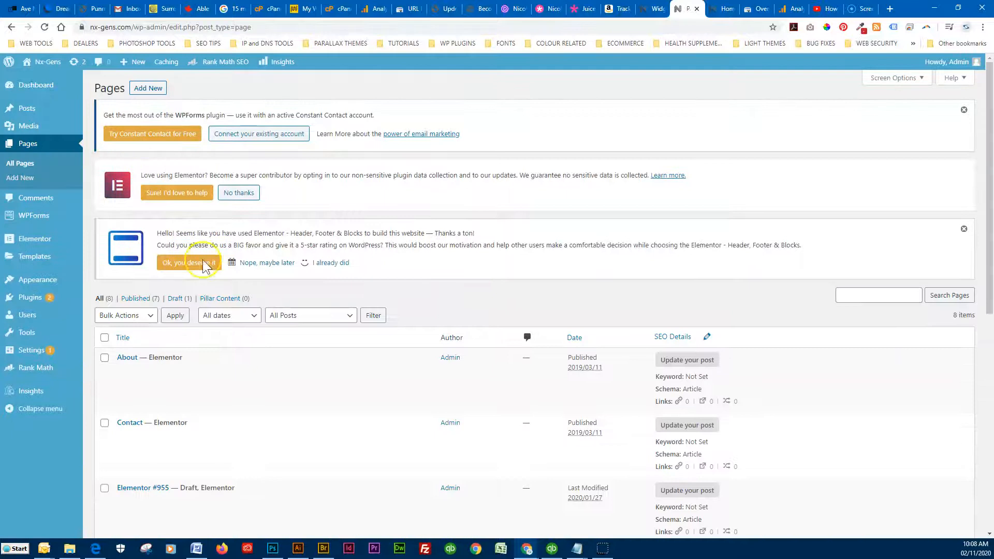
scroll(222, 333, "down", 5)
scroll(225, 342, "down", 1)
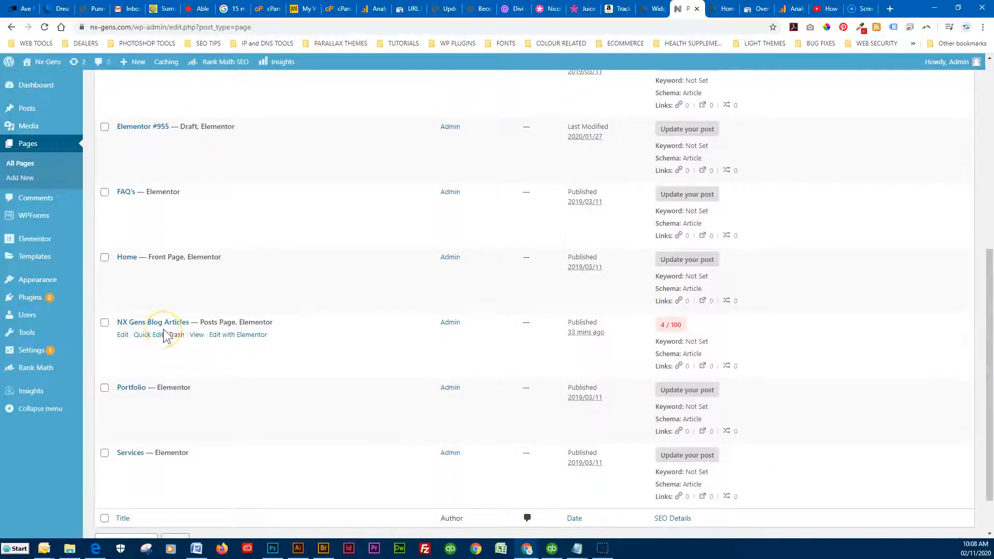
left_click(726, 9)
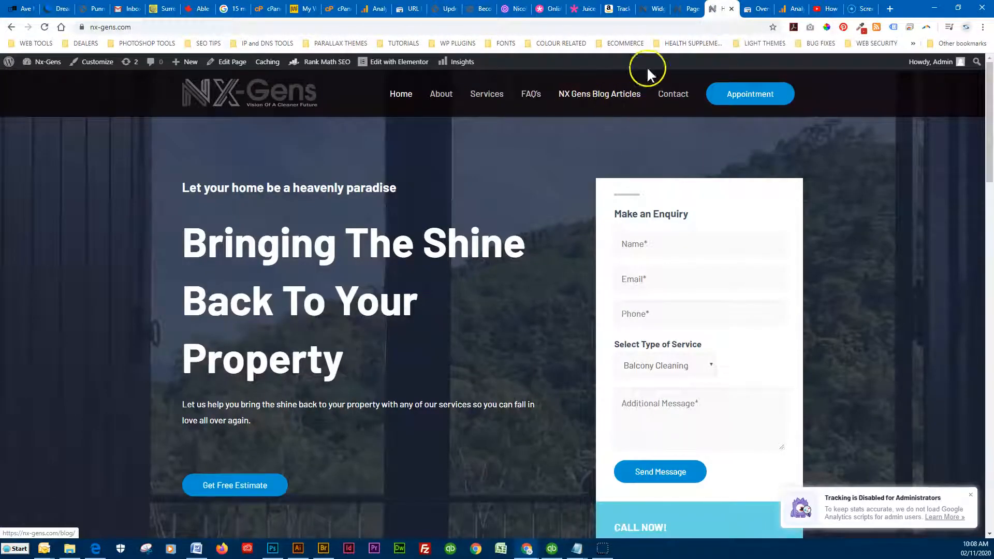
In Appearance > Menus, change the NX Gens Blog Articles label to 'Blog' and save
left_click(692, 9)
mouse_move(45, 284)
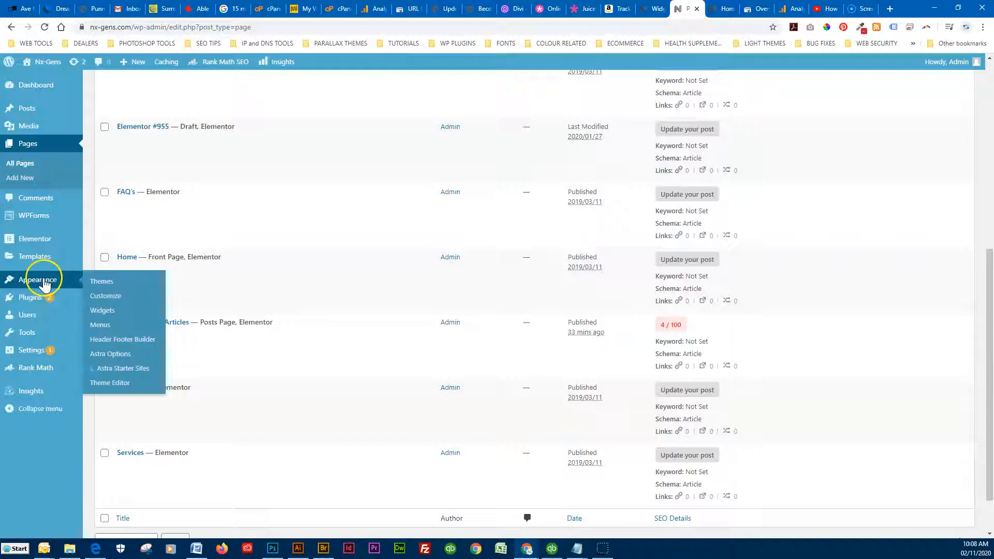
left_click(104, 327)
scroll(222, 388, "down", 4)
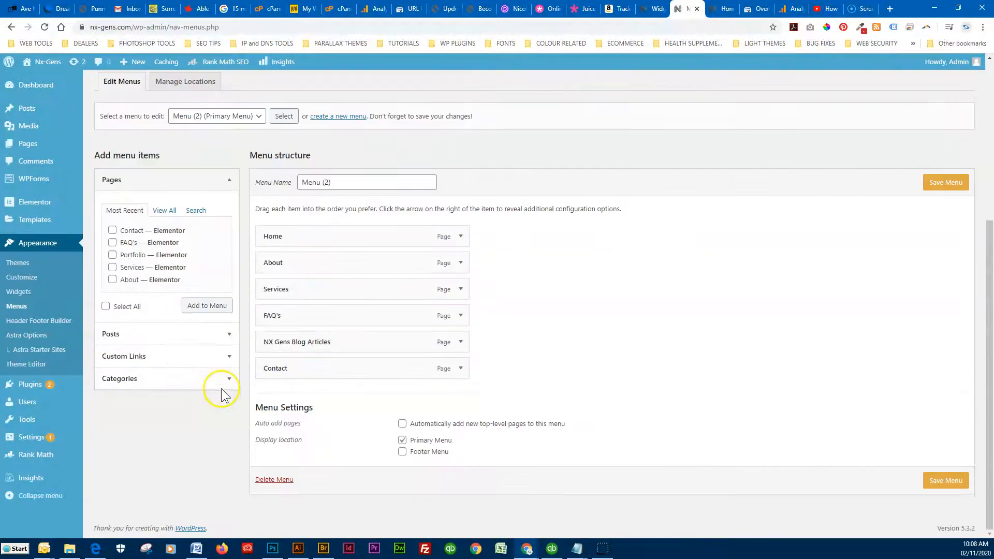
left_click(461, 342)
left_click_drag(299, 378, 252, 380)
type("Blog Articles")
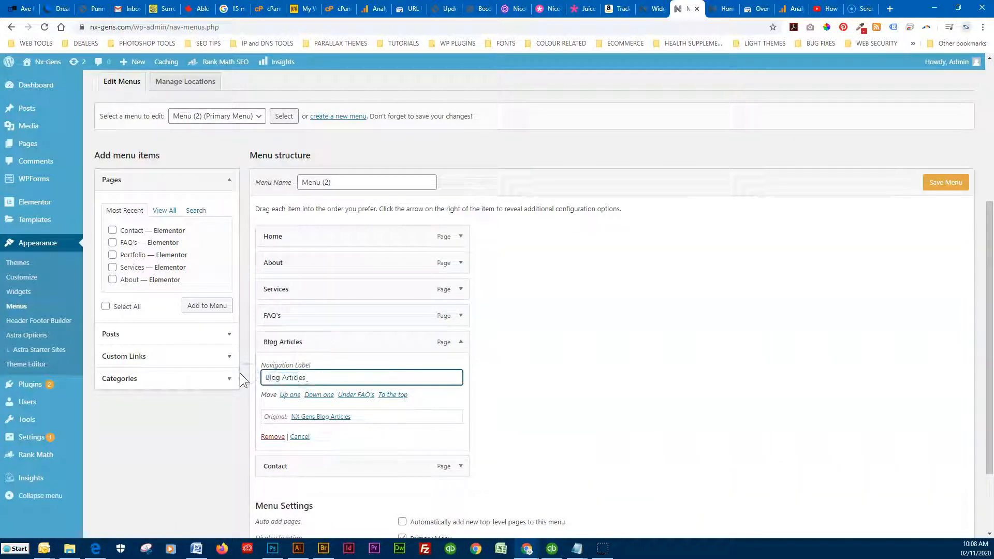
key("Delete")
key("Delete")
key("Delete")
key("Delete")
key("Delete")
key("Delete")
key("Delete")
key("Delete")
key("Delete")
left_click(946, 182)
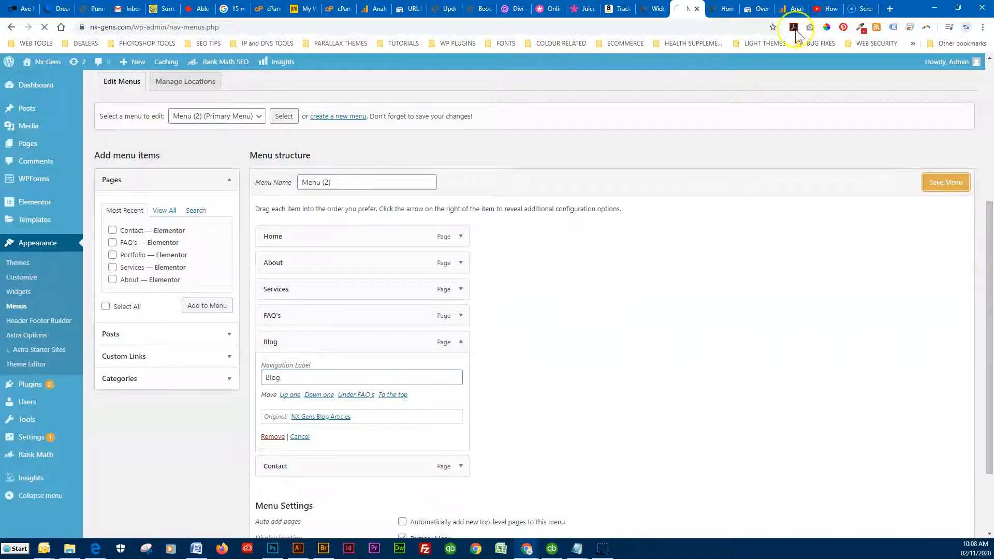
Check the live homepage, then return to the menu editor
left_click(726, 9)
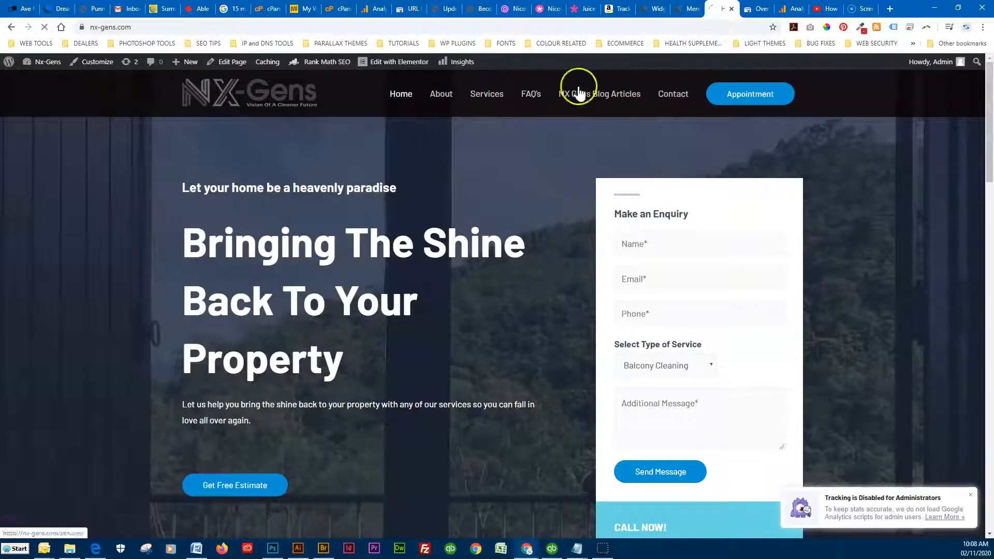
left_click(684, 8)
scroll(254, 386, "down", 5)
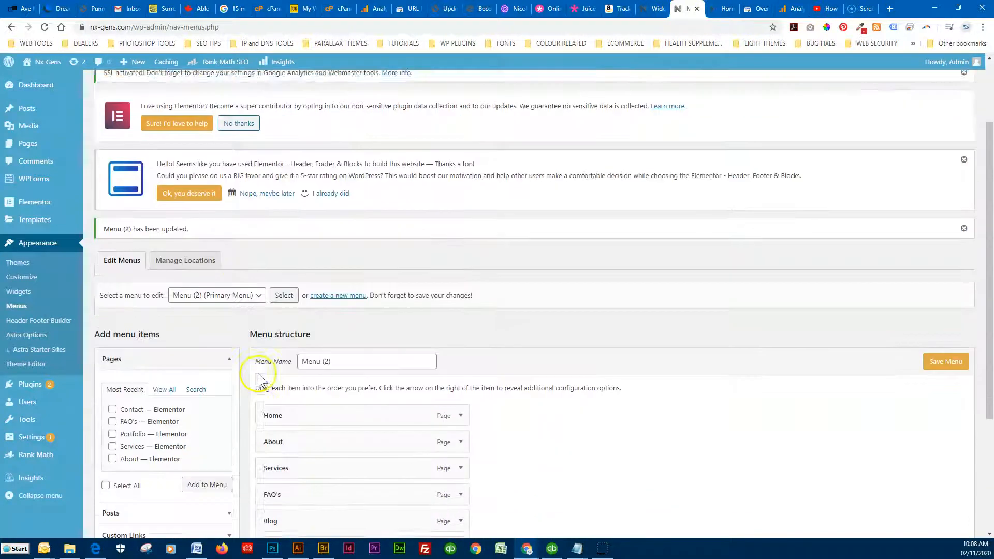
left_click(162, 246)
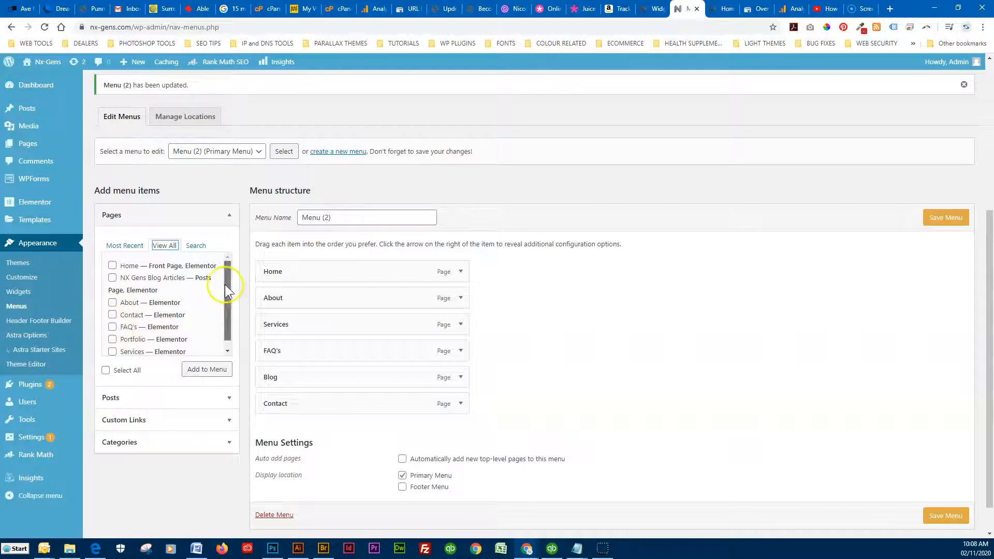
scroll(129, 363, "up", 1)
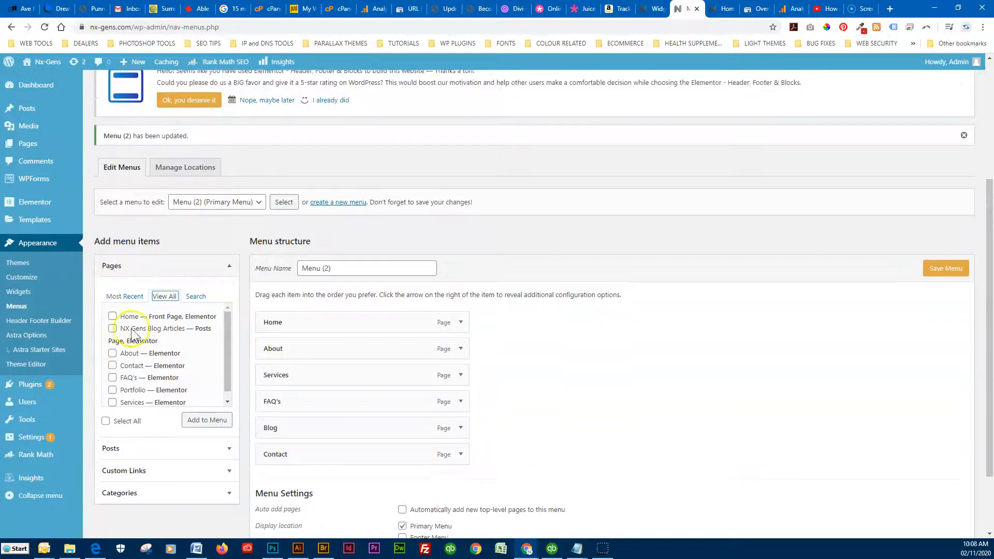
mouse_move(282, 429)
left_mouse_down()
mouse_move(282, 464)
mouse_move(290, 426)
mouse_move(288, 435)
mouse_move(301, 433)
left_mouse_up()
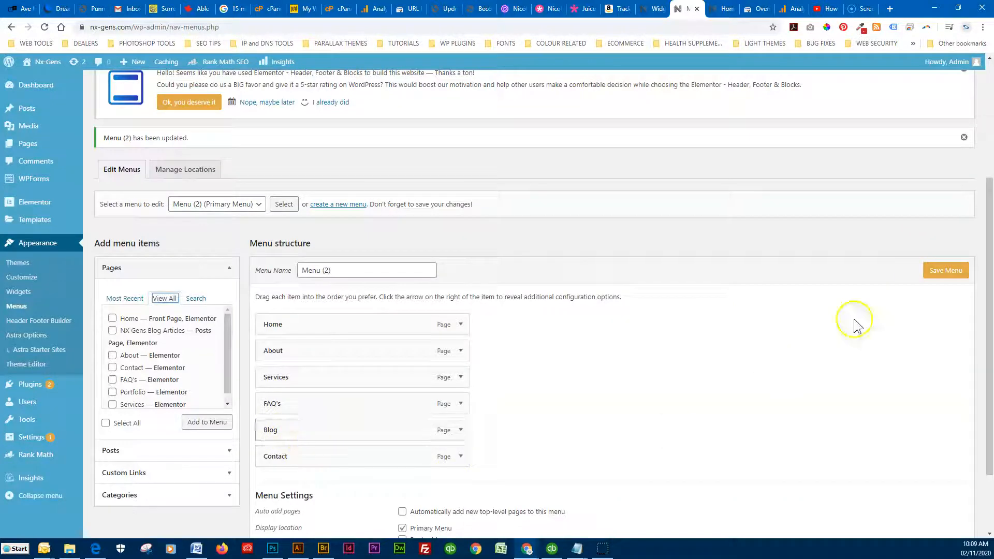
left_click(945, 270)
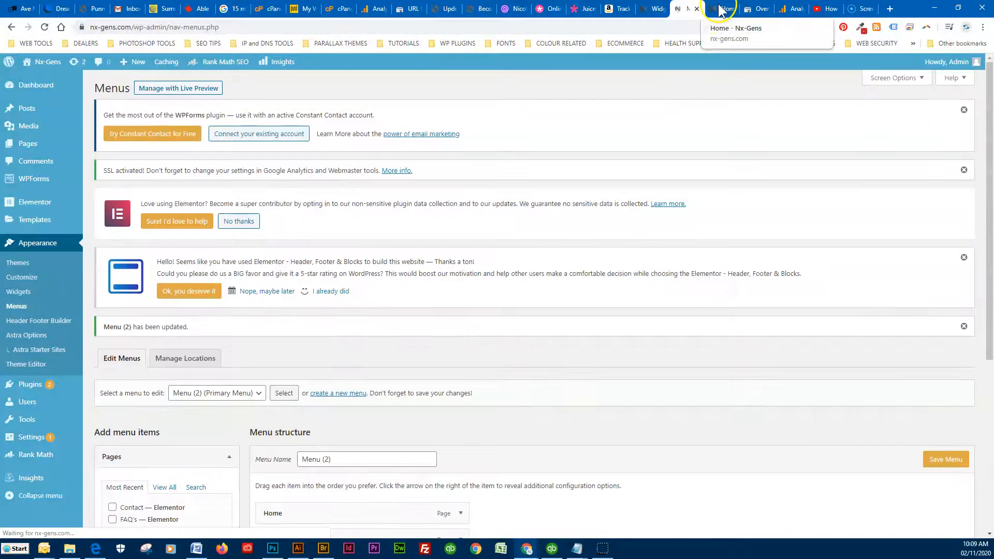
left_click(723, 8)
left_click(640, 93)
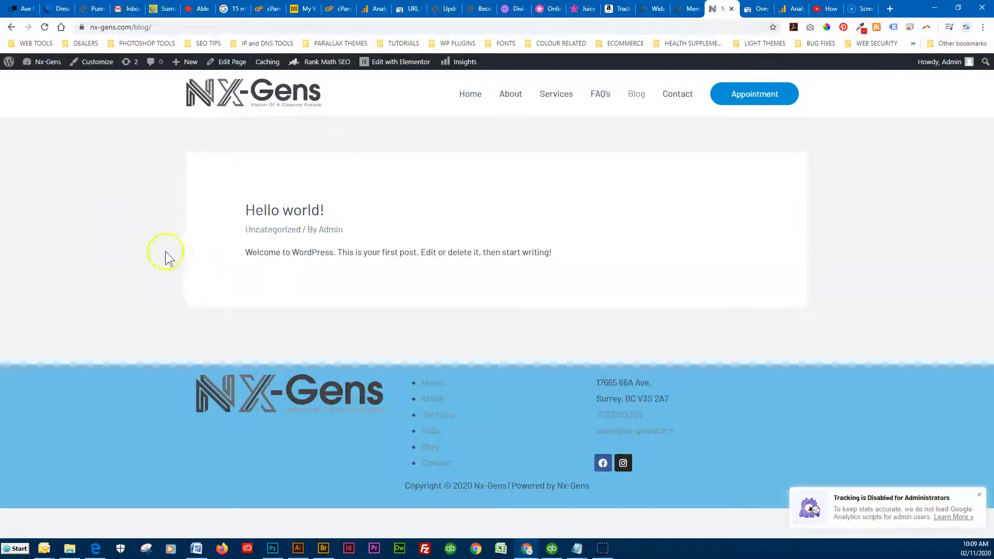
left_click(685, 9)
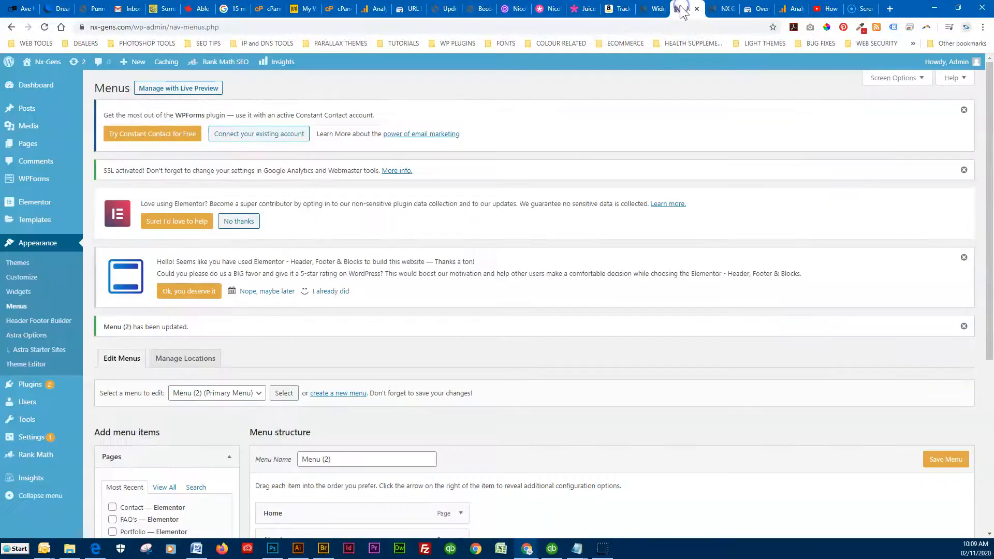
scroll(337, 356, "down", 2)
scroll(329, 296, "up", 2)
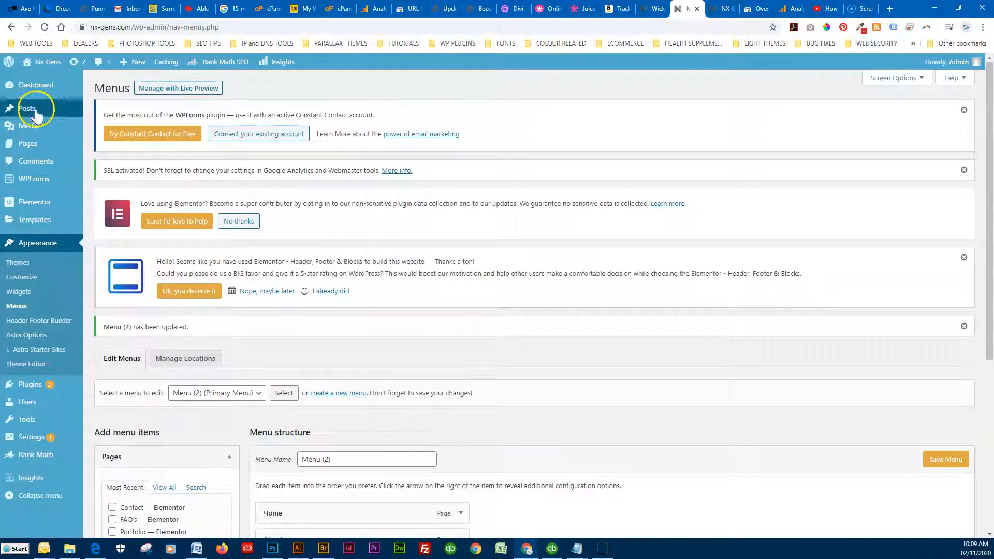
Open All Posts and quick-update Hello world!, keeping its status Published
mouse_move(30, 117)
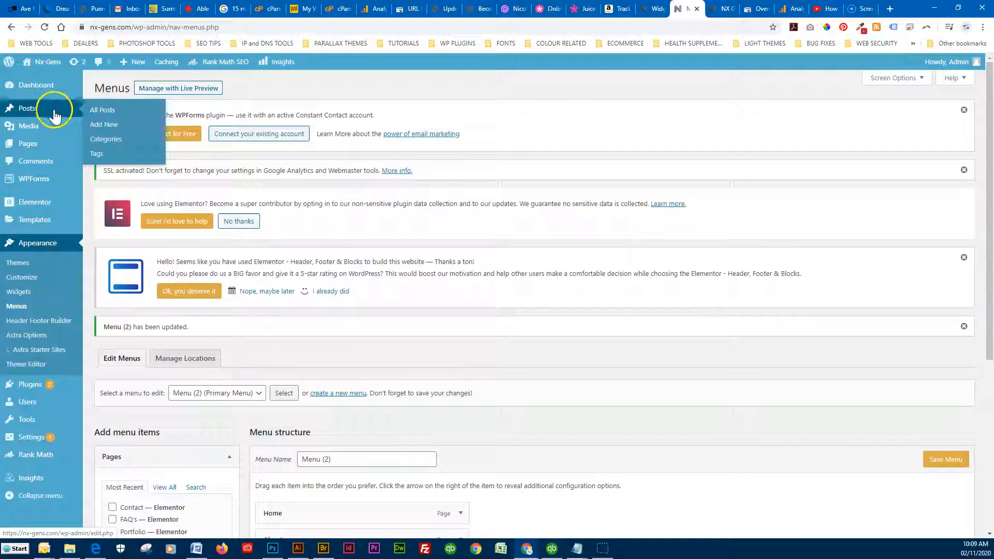
left_click(98, 111)
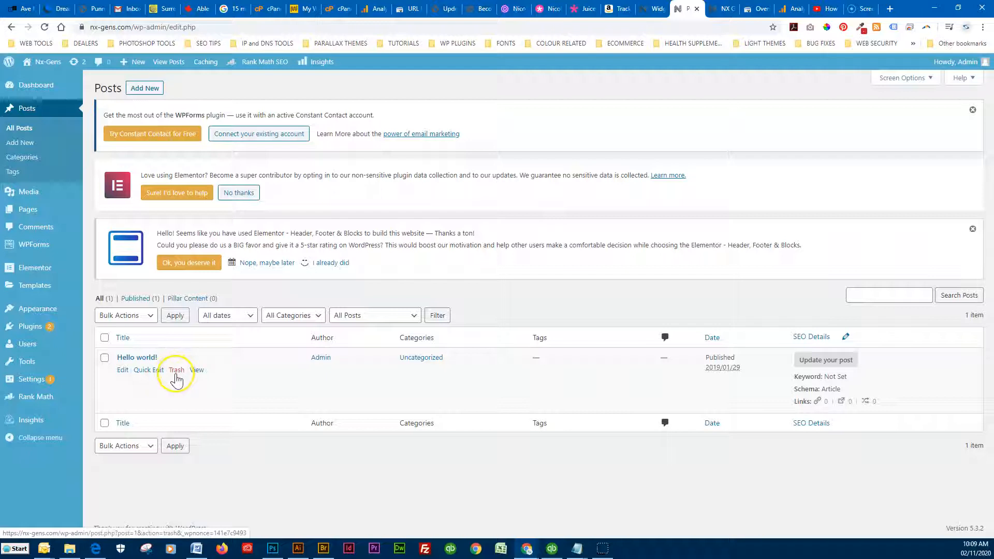
left_click(147, 370)
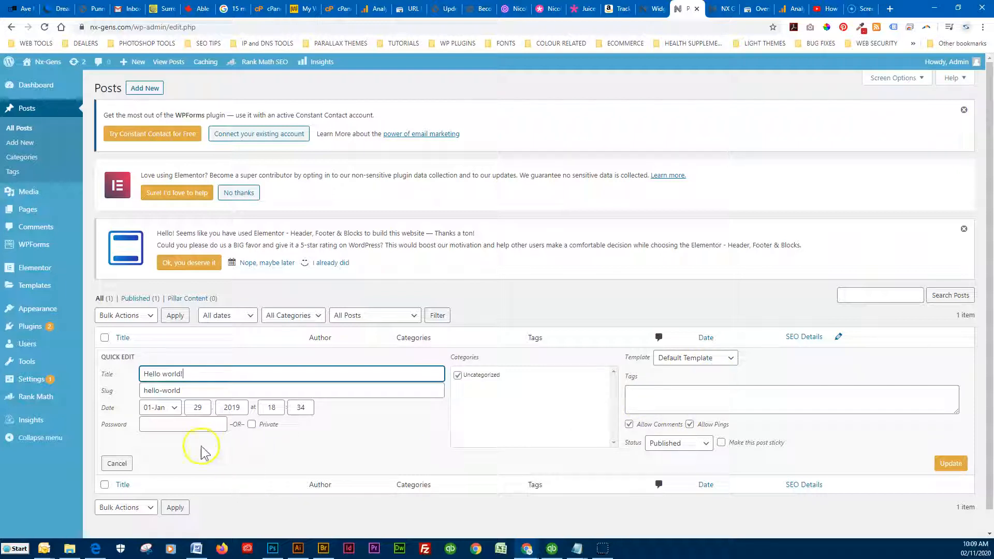
left_click(671, 443)
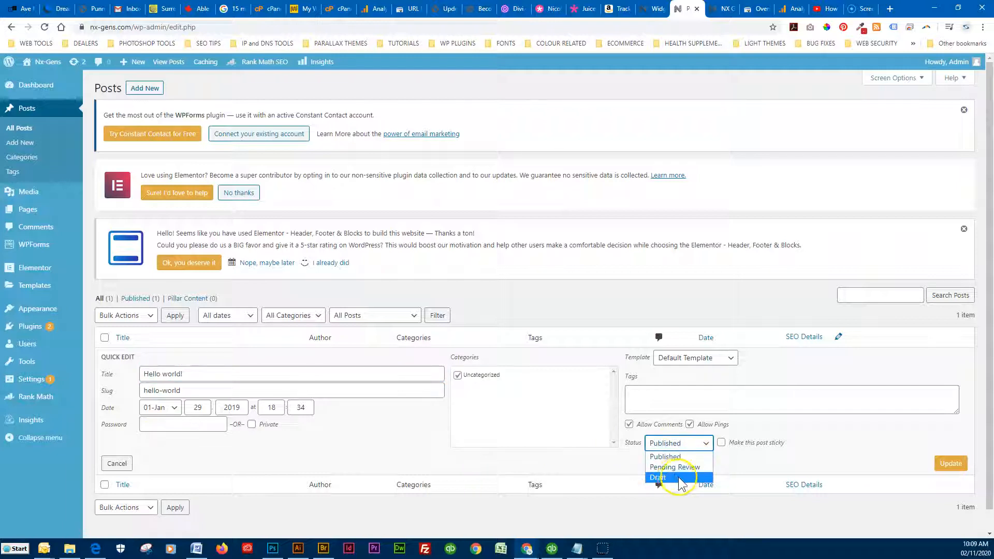
left_click(828, 463)
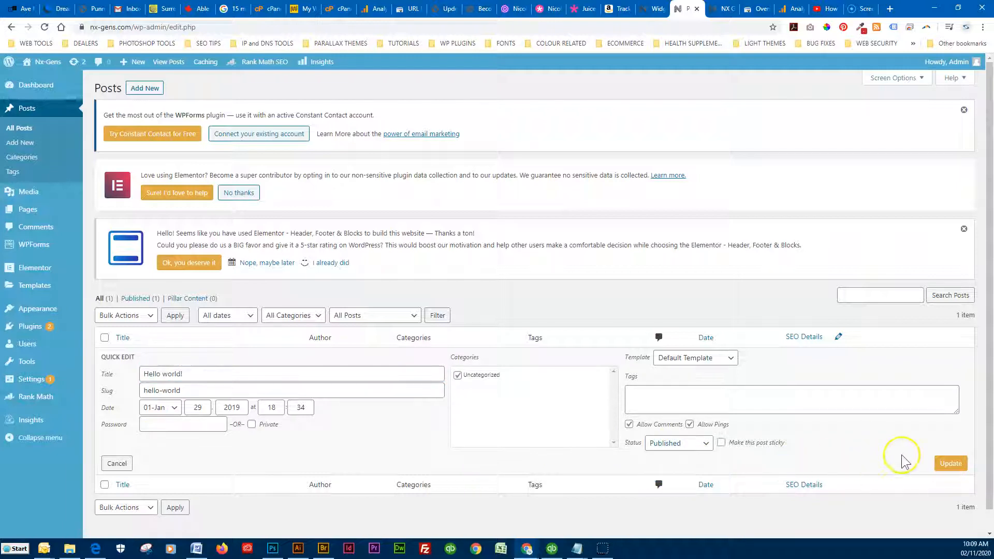
left_click(950, 463)
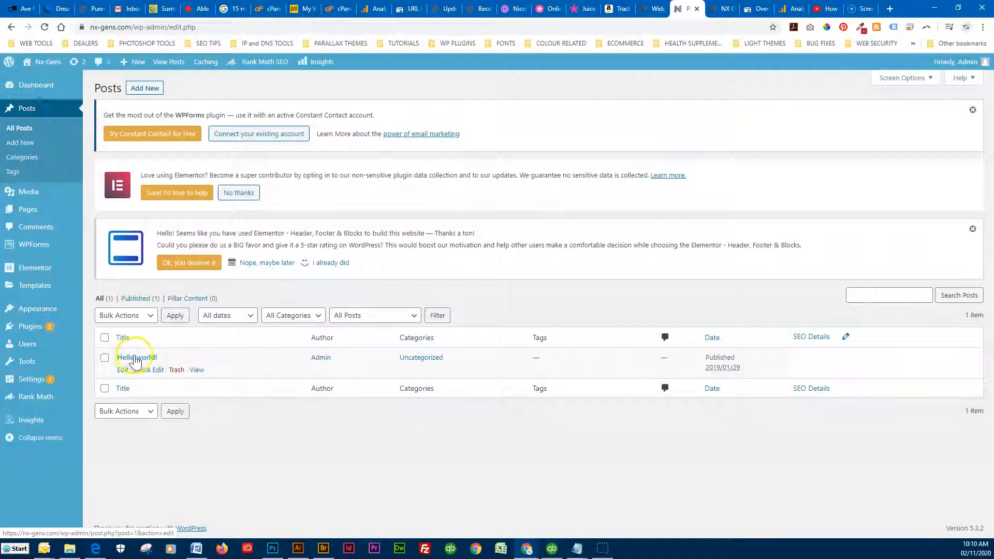
Open Hello world! in the editor and show the second toolbar row with text formats
left_click(122, 371)
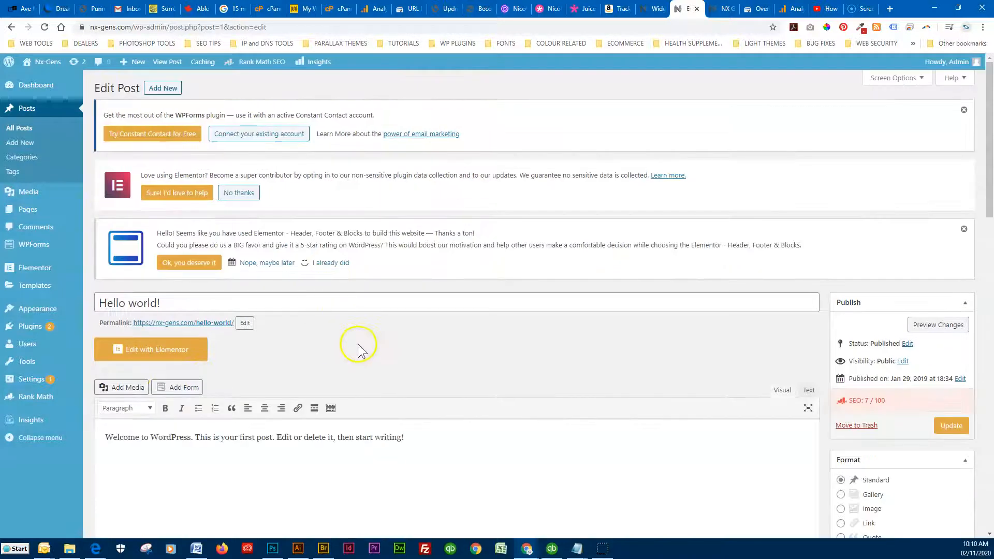
scroll(358, 344, "down", 2)
scroll(358, 344, "down", 3)
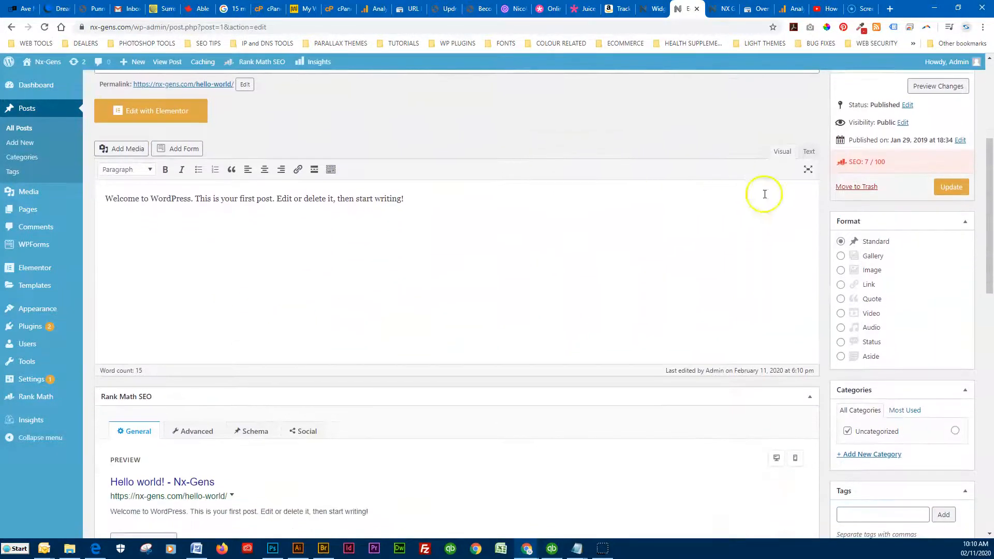
left_click(331, 168)
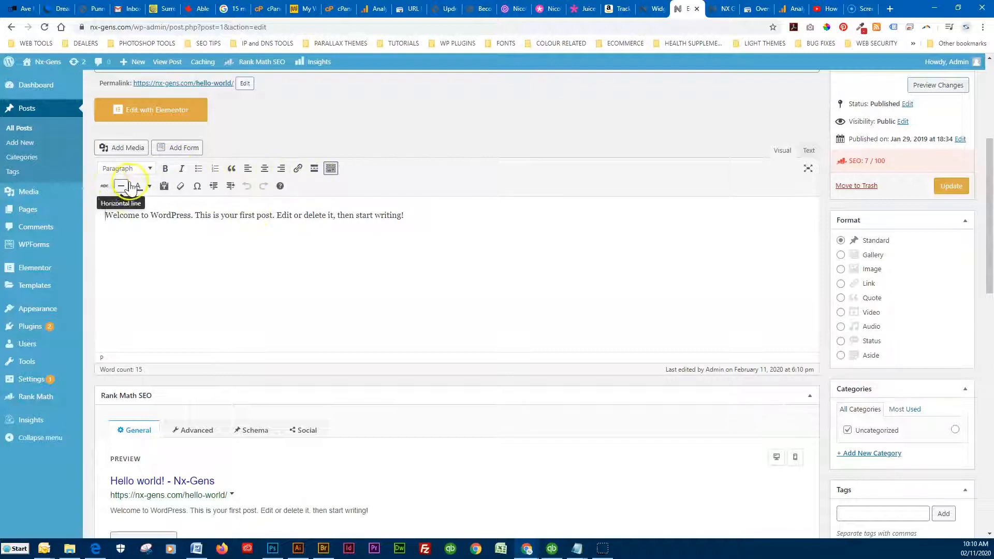
left_click(149, 170)
left_click(138, 191)
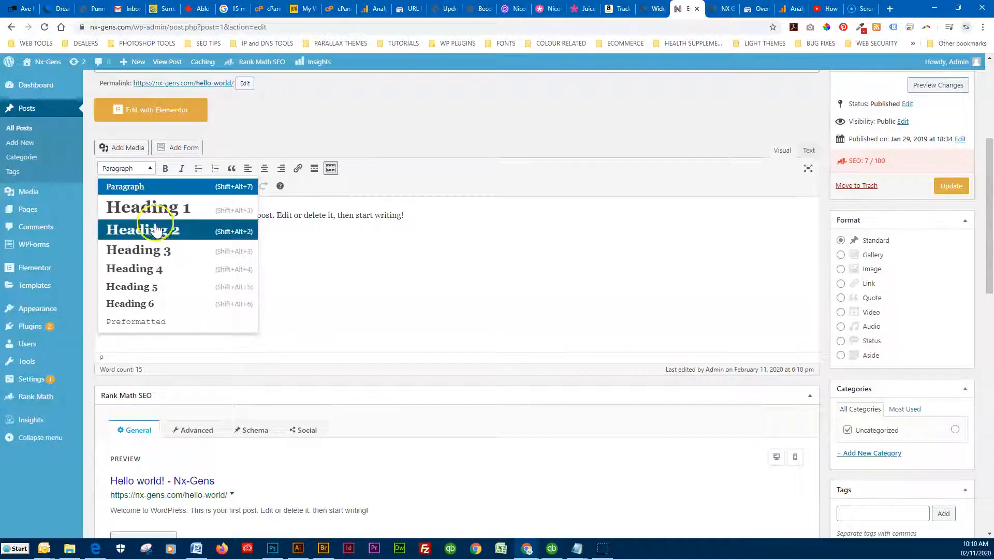
left_click(278, 228)
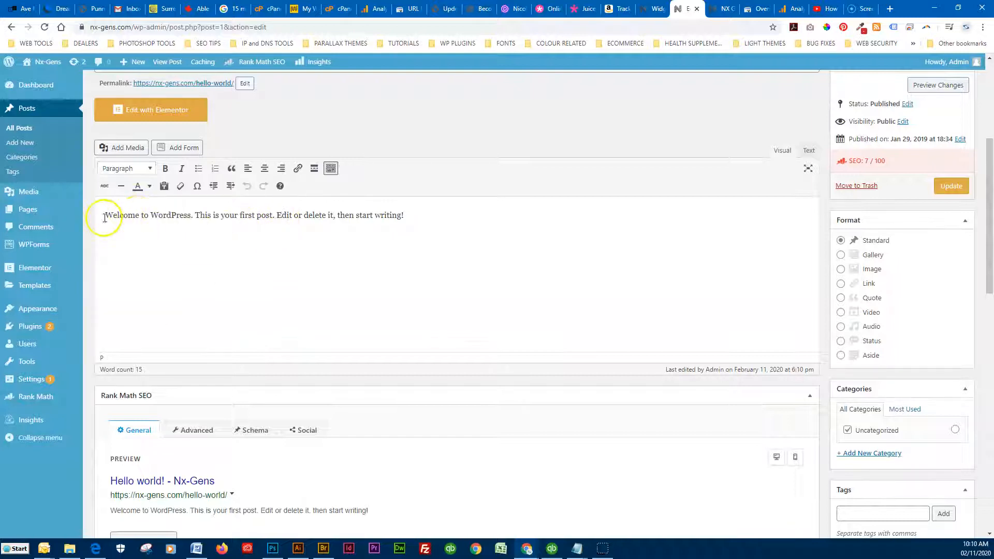
left_click(149, 169)
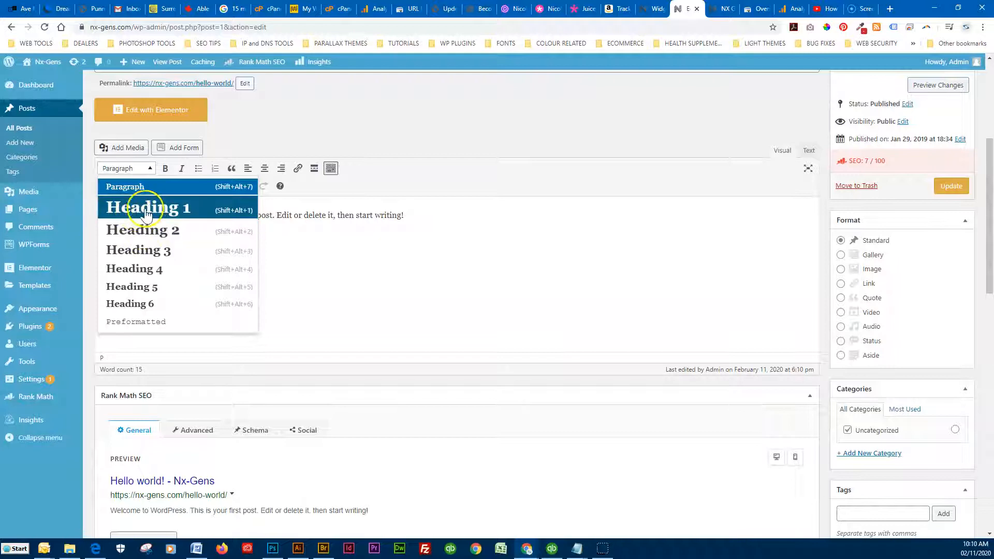
left_click(284, 213)
Format a new first line as Heading 1 and remove the blank line beneath it
key("Return")
key("Return")
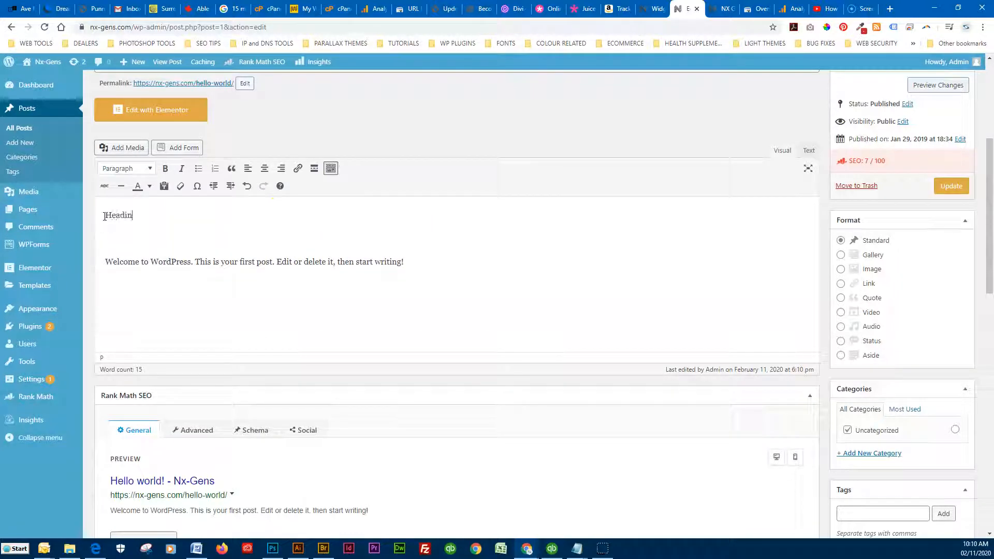
left_click_drag(140, 227, 101, 218)
left_click(146, 172)
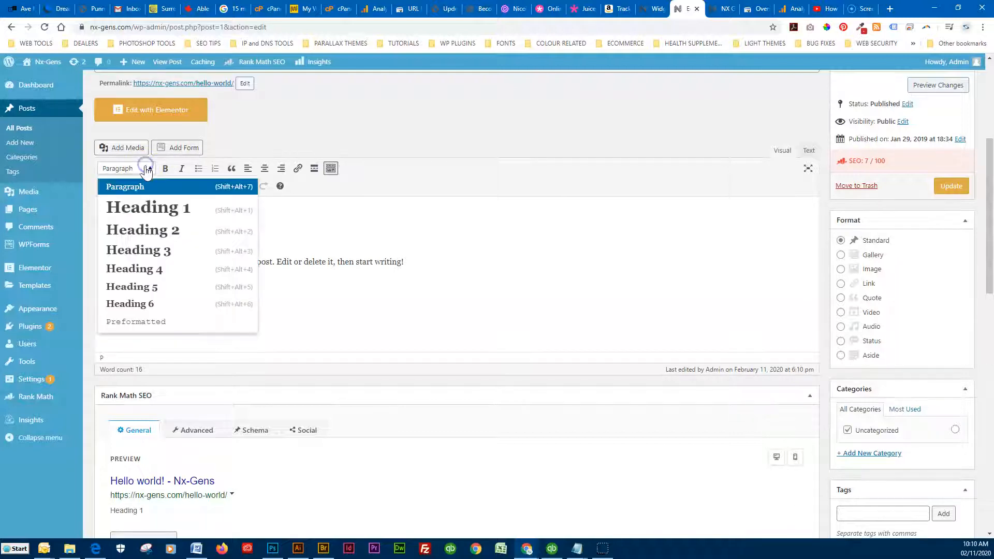
left_click(150, 207)
left_click(155, 251)
key("Delete")
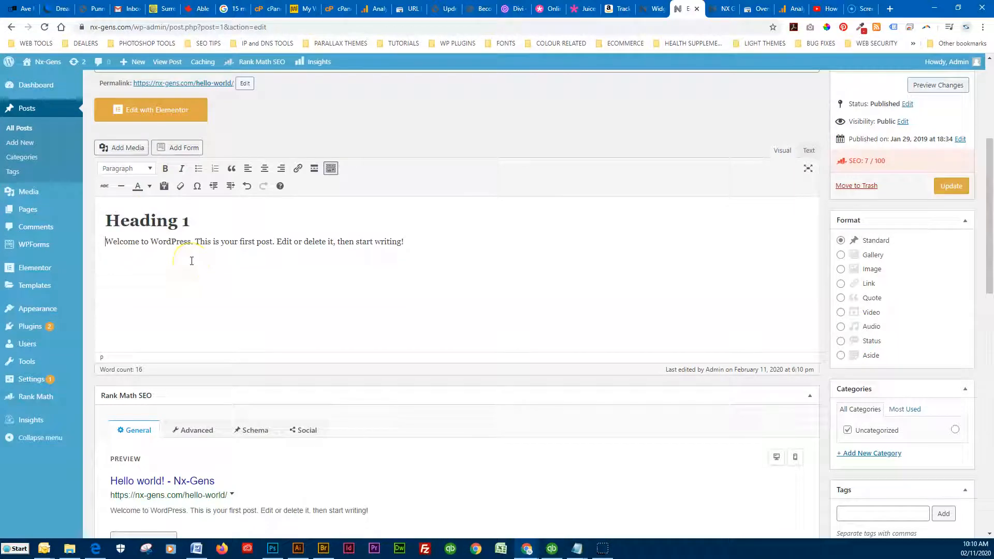
left_click_drag(409, 245, 104, 246)
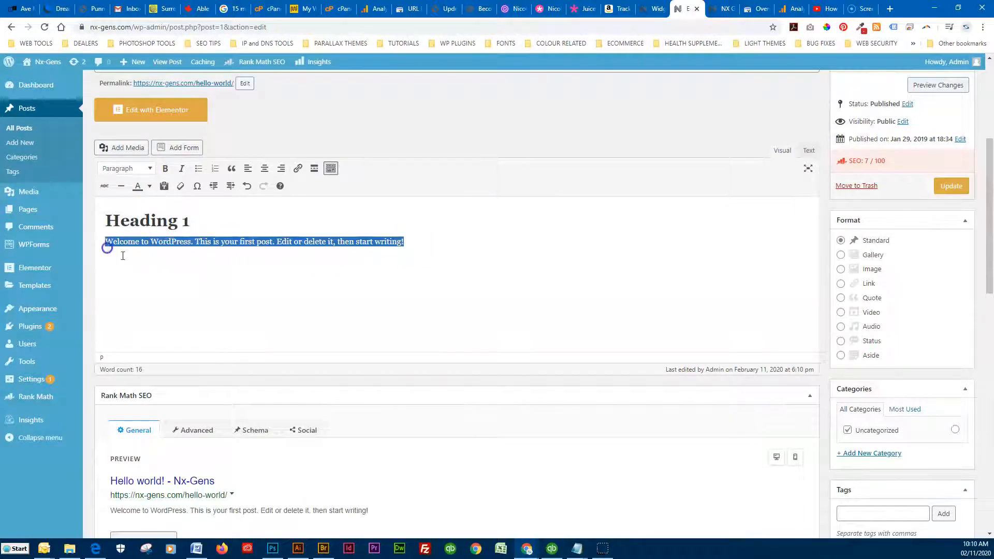
left_click(143, 269)
left_click(444, 241)
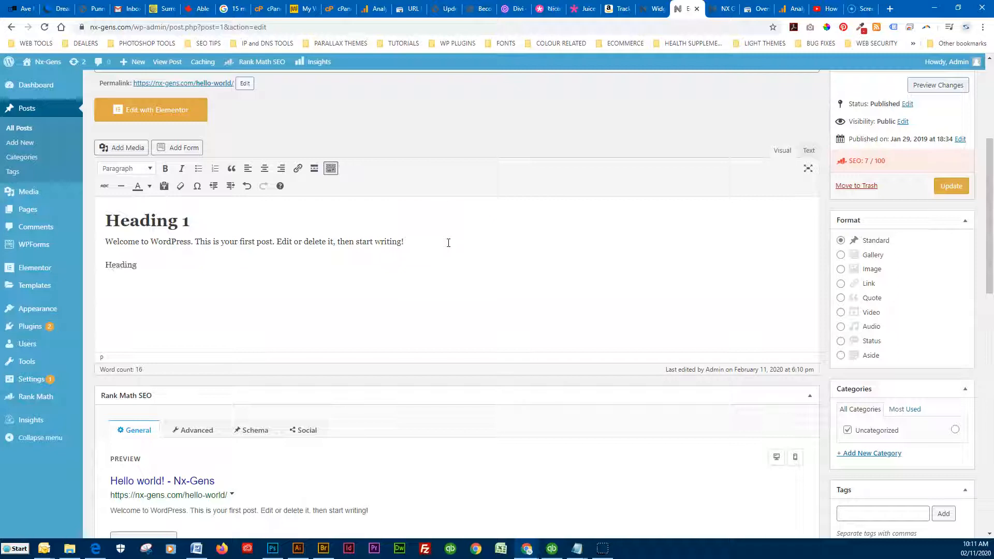
Make the next line Heading 2 and paste a copy of the welcome paragraph below it
left_click_drag(199, 266, 103, 266)
left_click(151, 168)
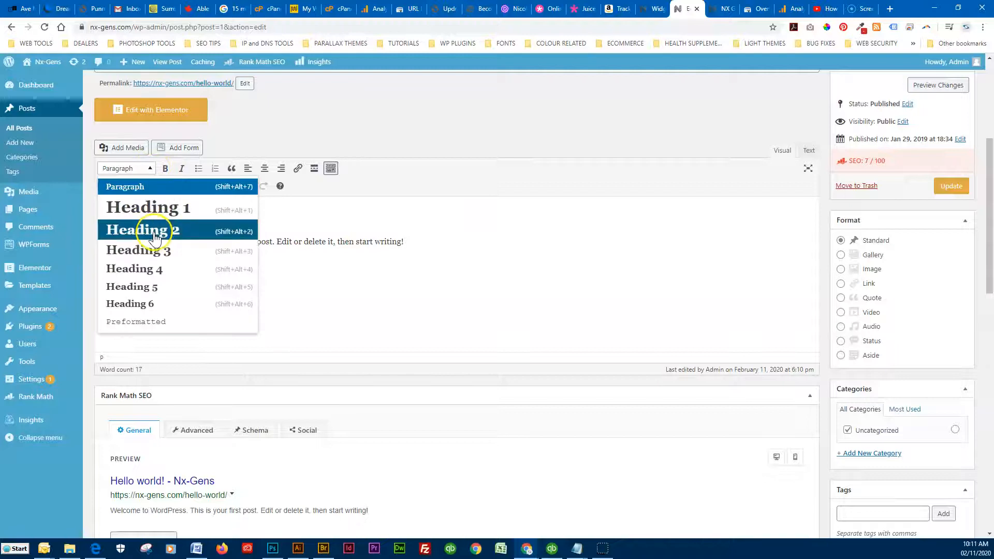
left_click(146, 230)
left_click(189, 269)
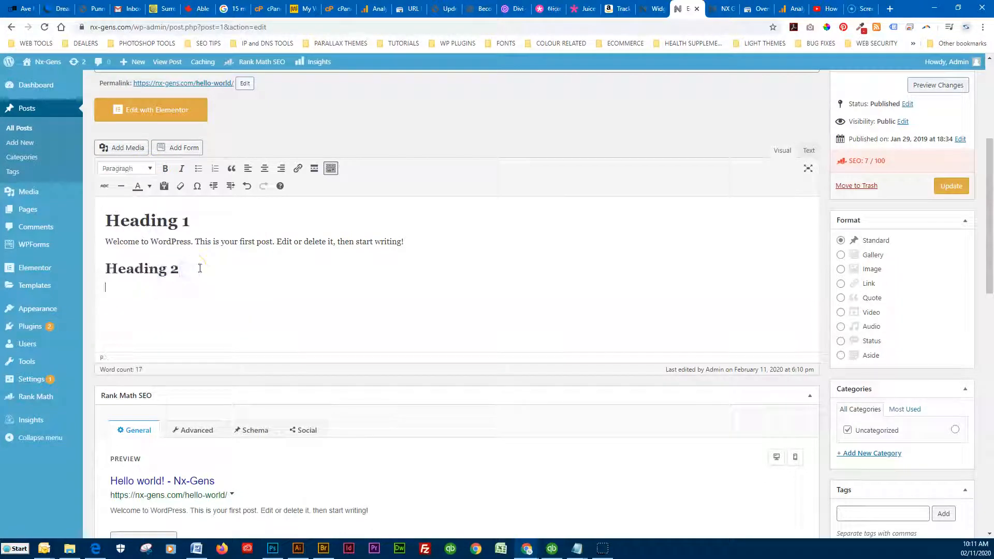
left_click_drag(404, 241, 114, 239)
key("ctrl+c")
left_click(116, 287)
key("ctrl+v")
Format the line after the second paragraph as Heading 3
left_click(171, 288)
left_click(409, 289)
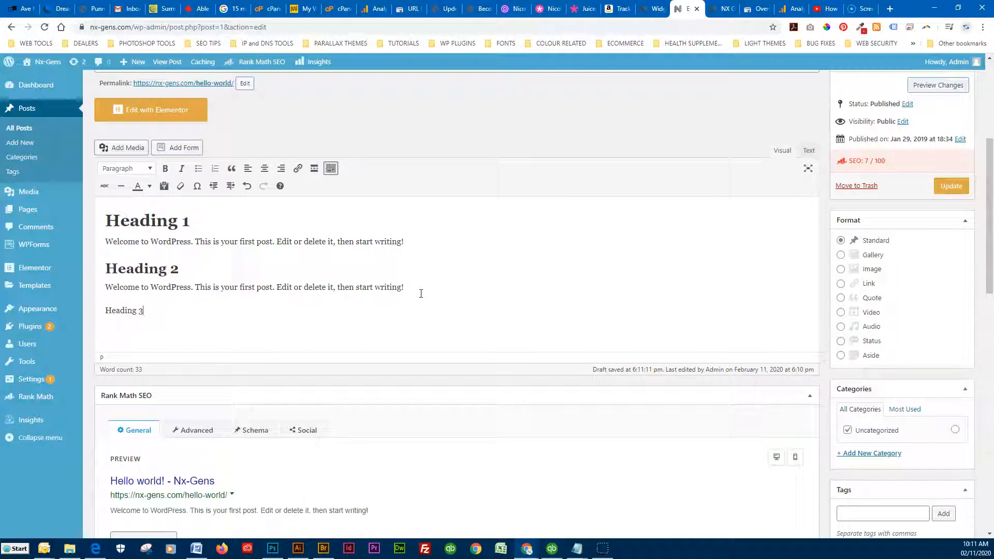
left_click_drag(145, 311, 93, 311)
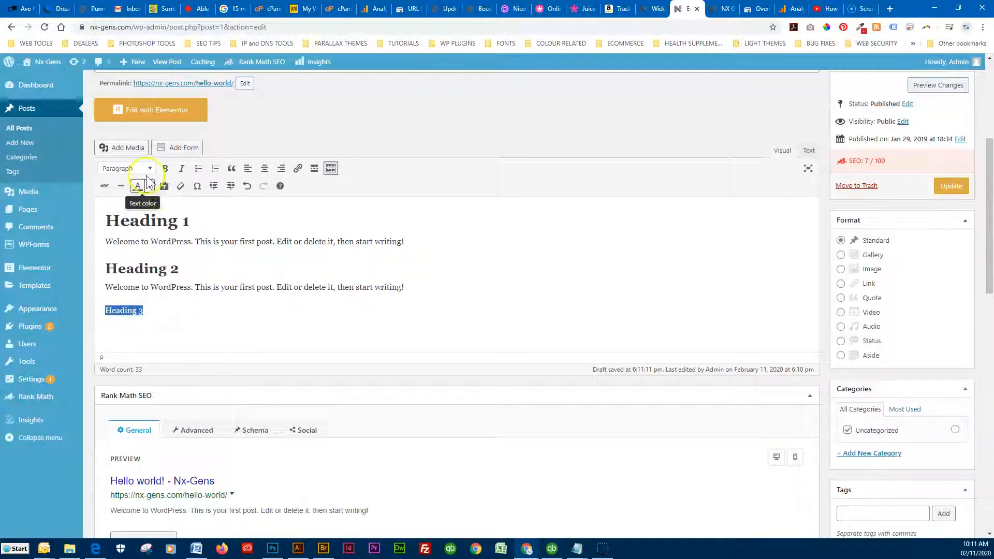
left_click(129, 168)
left_click(161, 251)
left_click(175, 312)
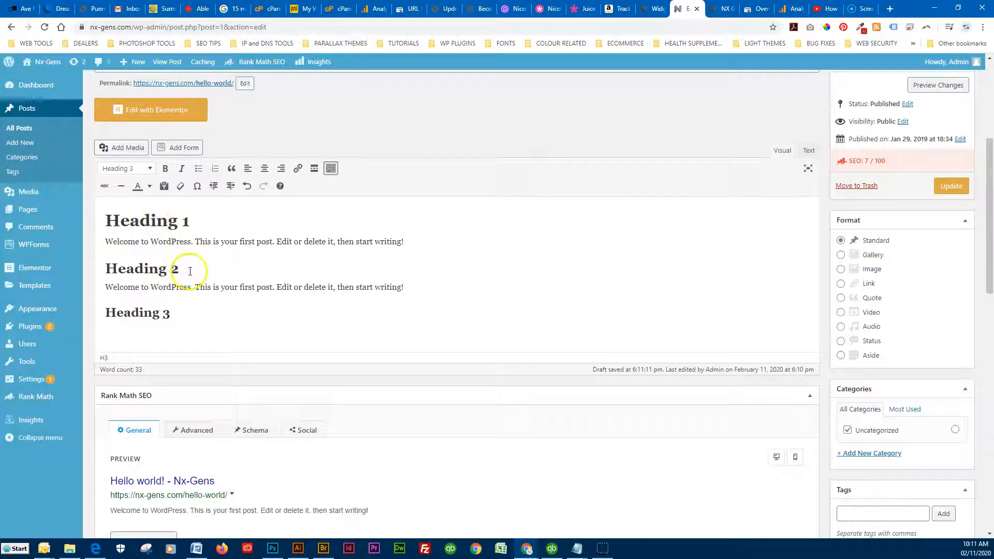
left_click(144, 242)
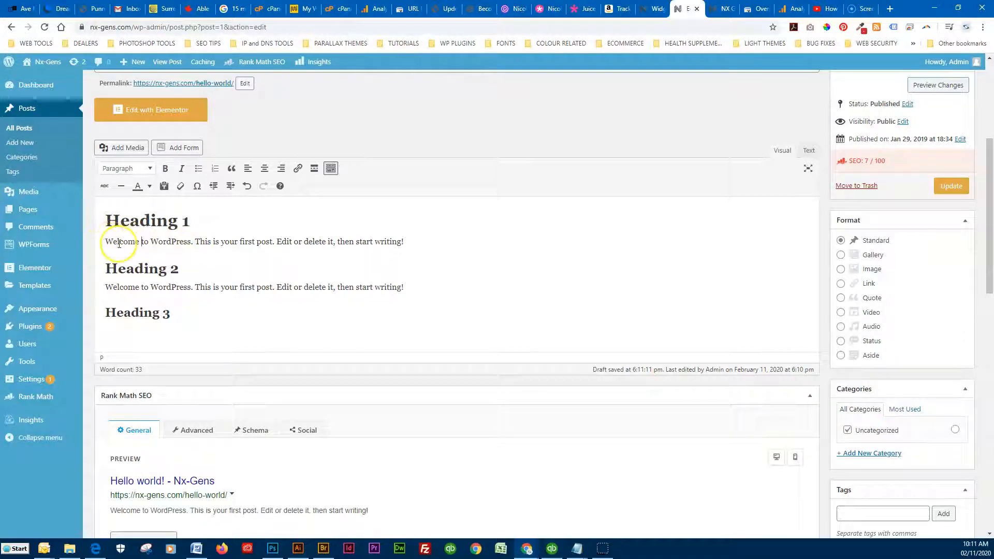
Make 'Welcome to WordPress' in the first paragraph bold and italic
left_click_drag(106, 241, 202, 241)
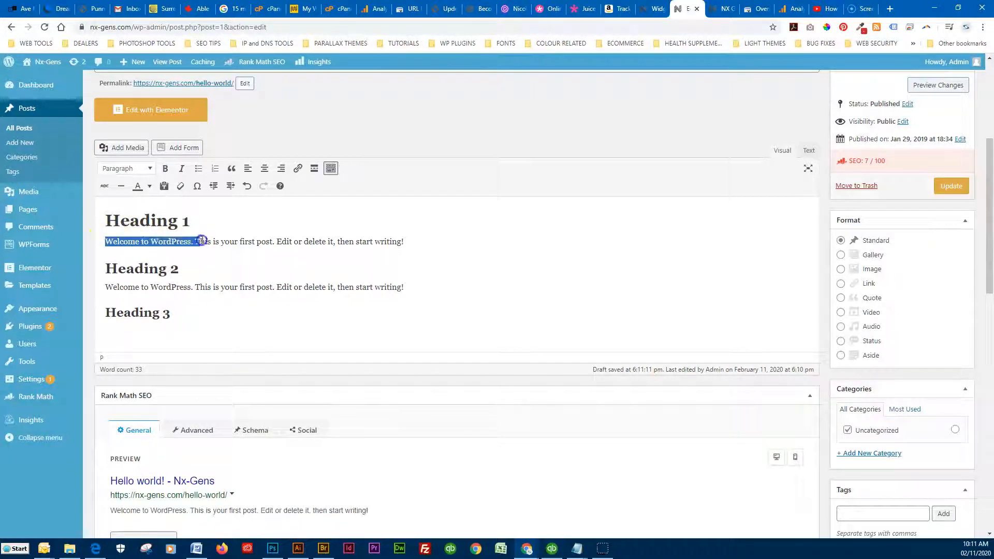
left_click(165, 168)
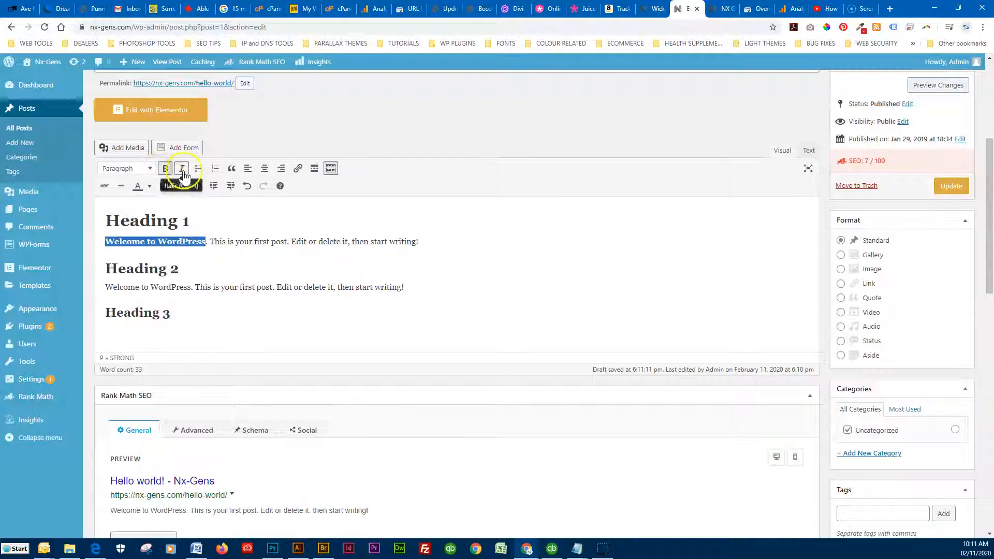
left_click(211, 237)
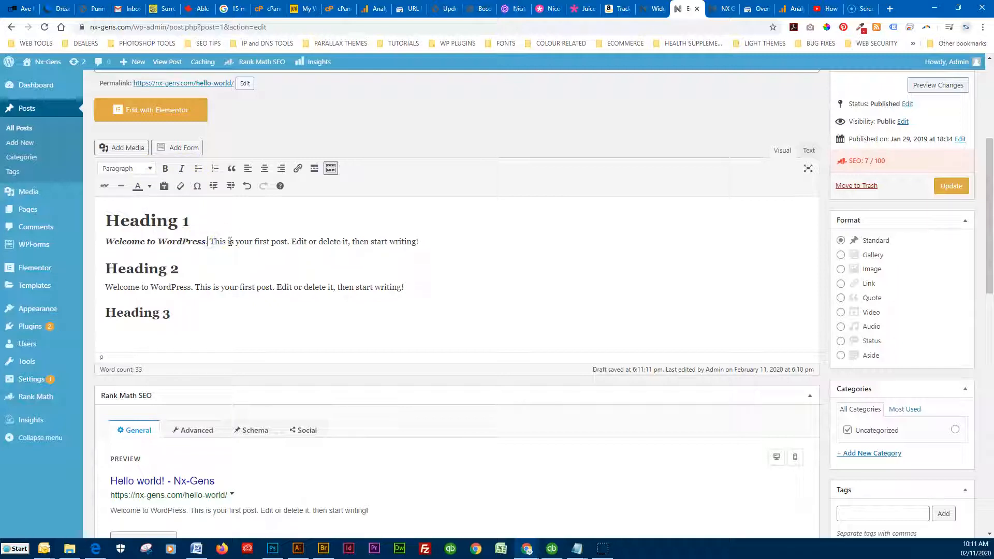
left_click(413, 241)
Paste the welcome paragraph as a new paragraph under Heading 3
left_click_drag(408, 286, 96, 283)
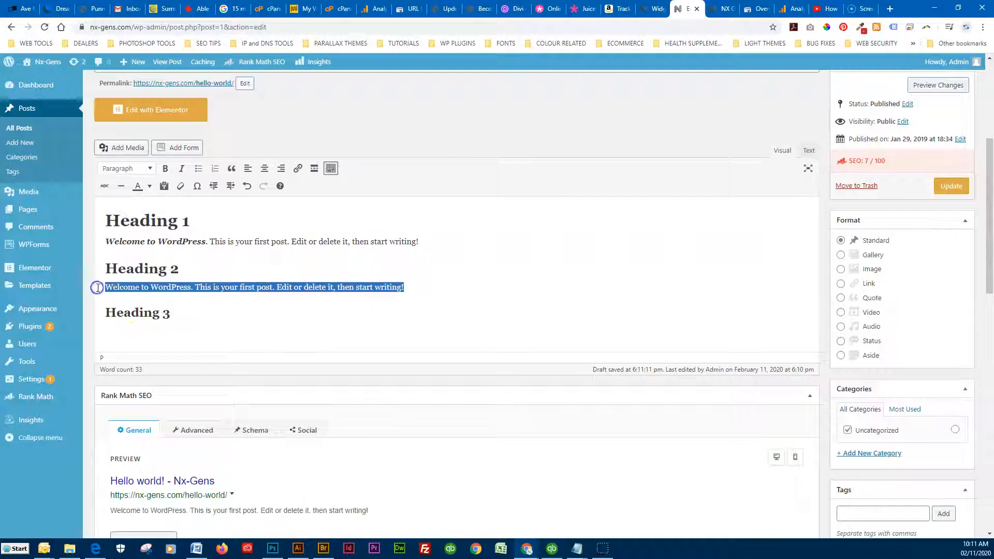
left_click(134, 331)
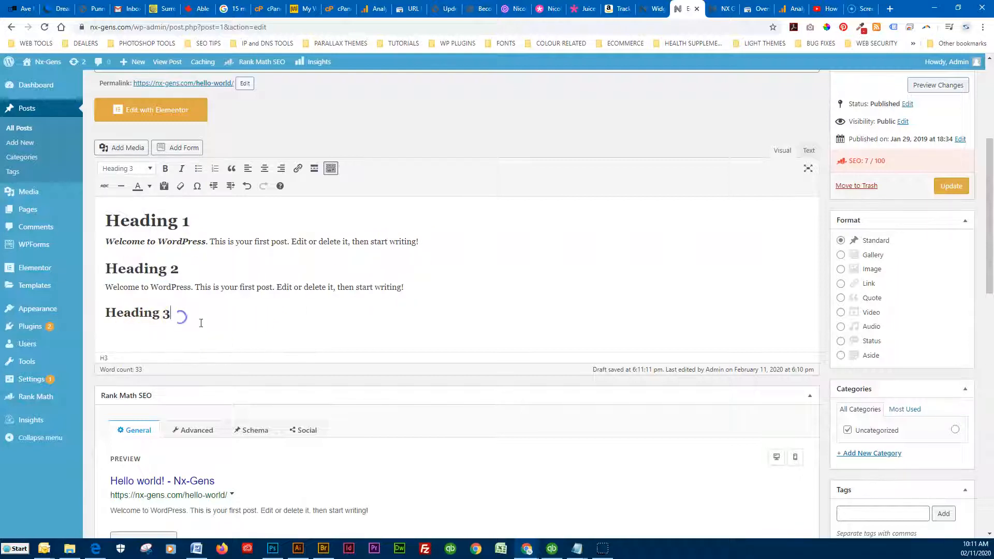
key("Return")
key("ctrl+v")
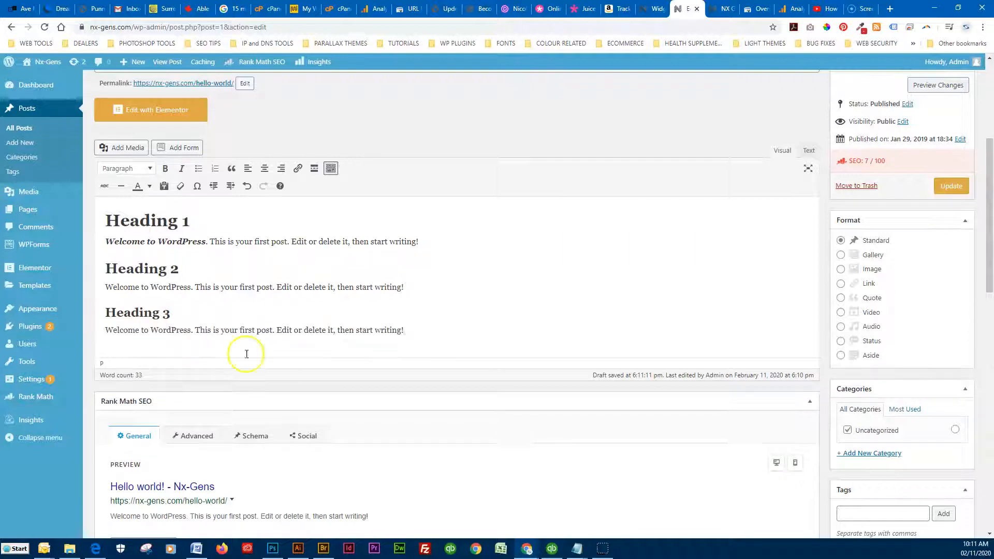
left_click(215, 330)
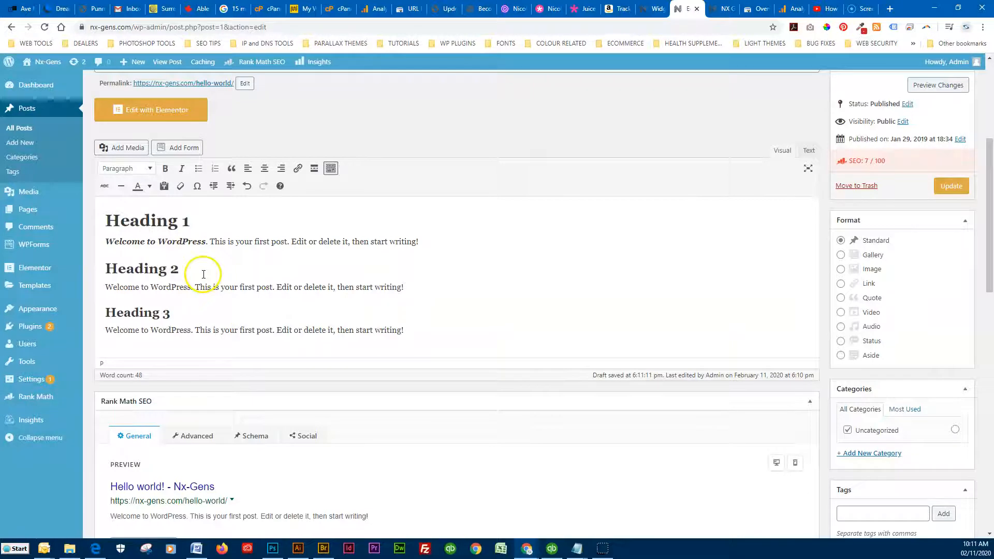
scroll(222, 288, "down", 2)
scroll(310, 332, "up", 2)
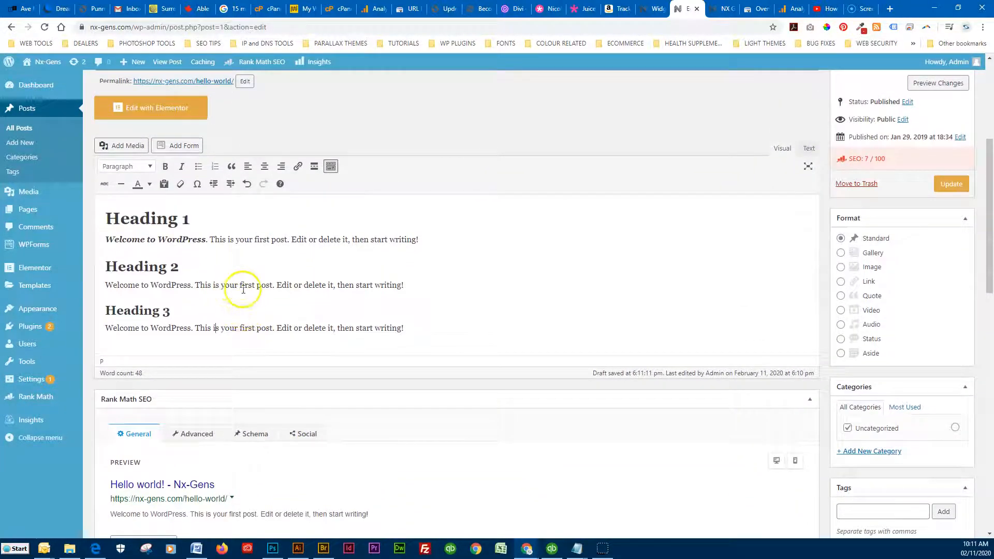
left_click_drag(168, 285, 155, 284)
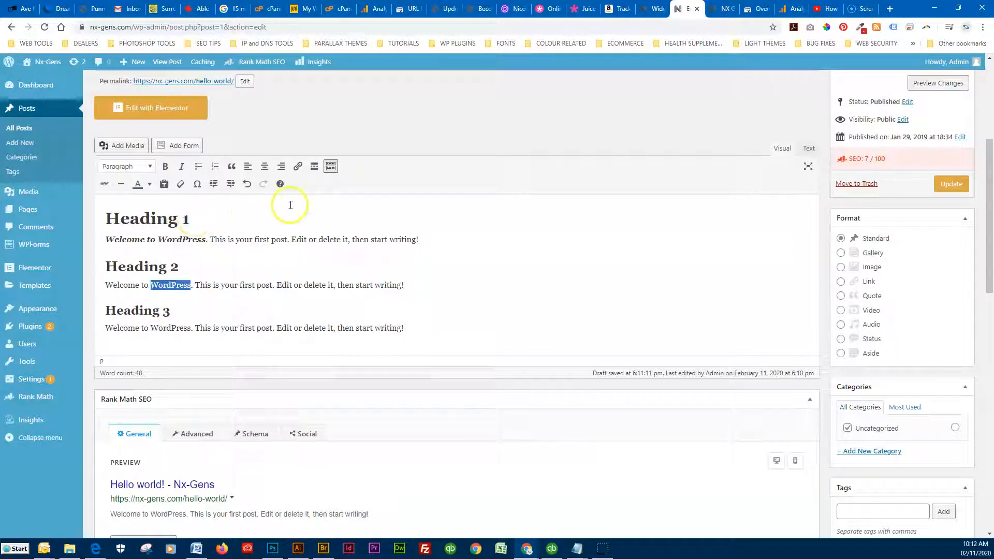
left_click(298, 167)
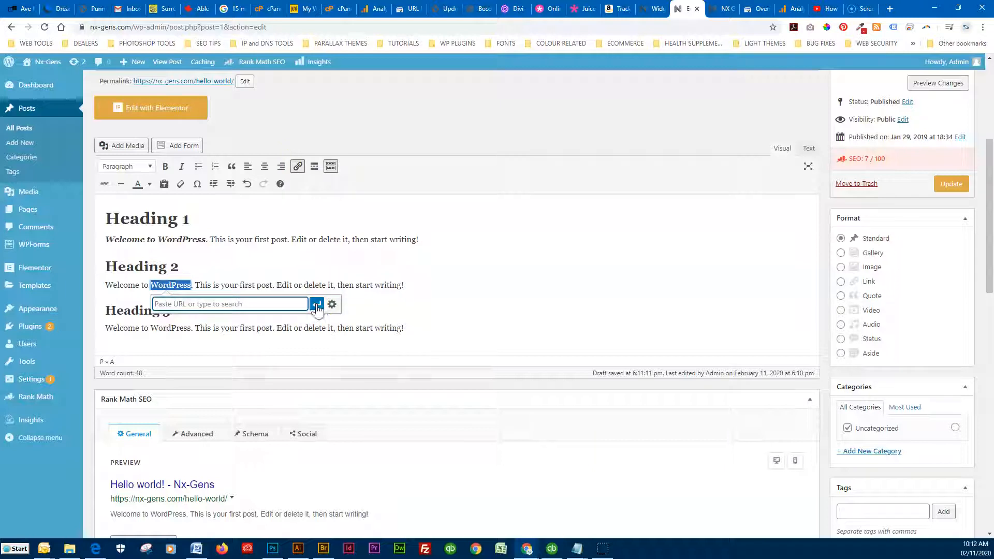
left_click(317, 307)
left_click(264, 306)
left_click(317, 304)
left_click(201, 286)
left_click_drag(193, 286, 154, 288)
left_click(298, 166)
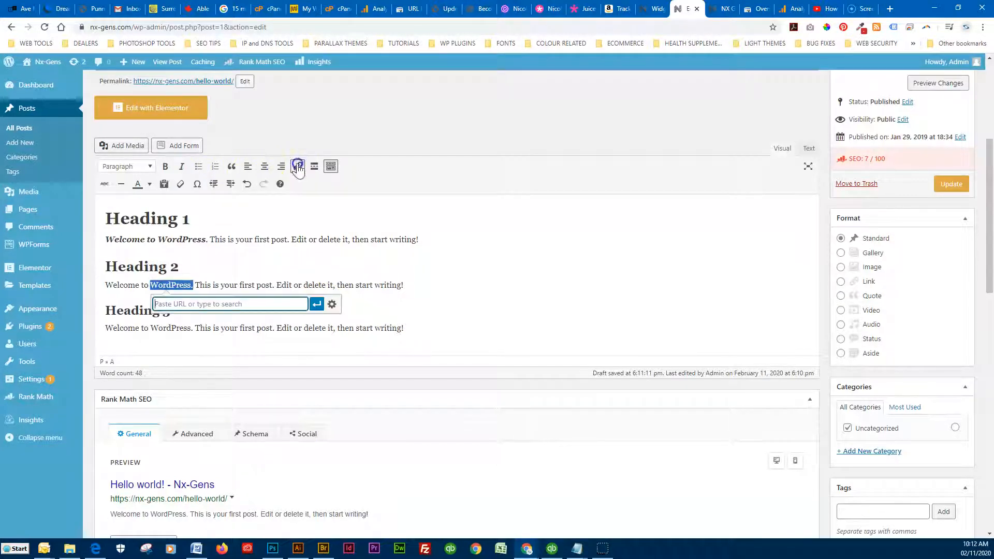
type("http://www.google")
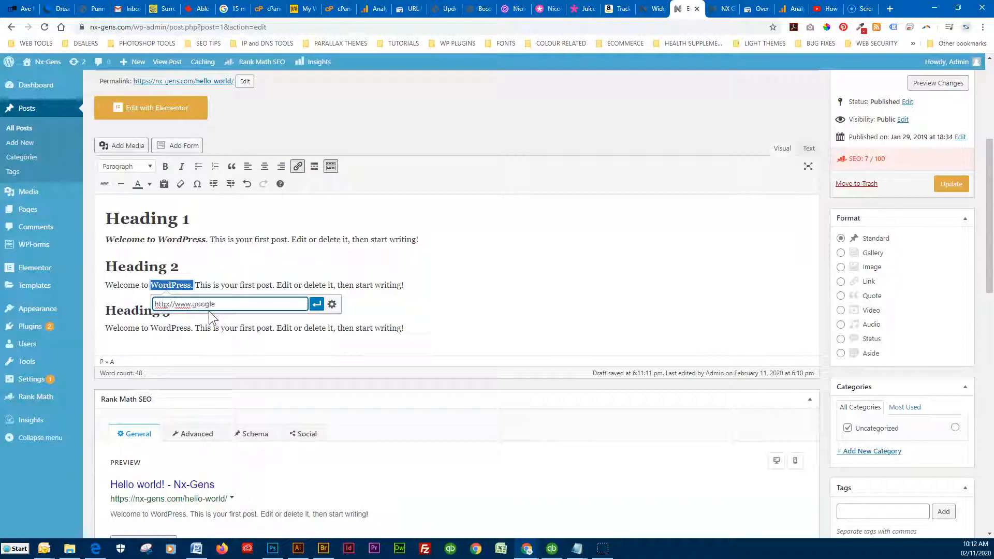
type(".com")
left_click(317, 305)
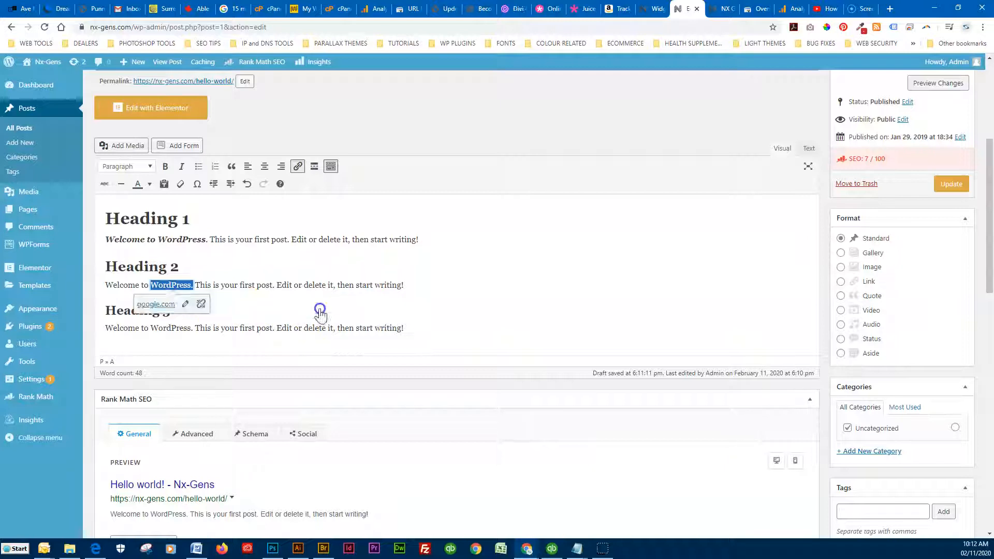
left_click(185, 305)
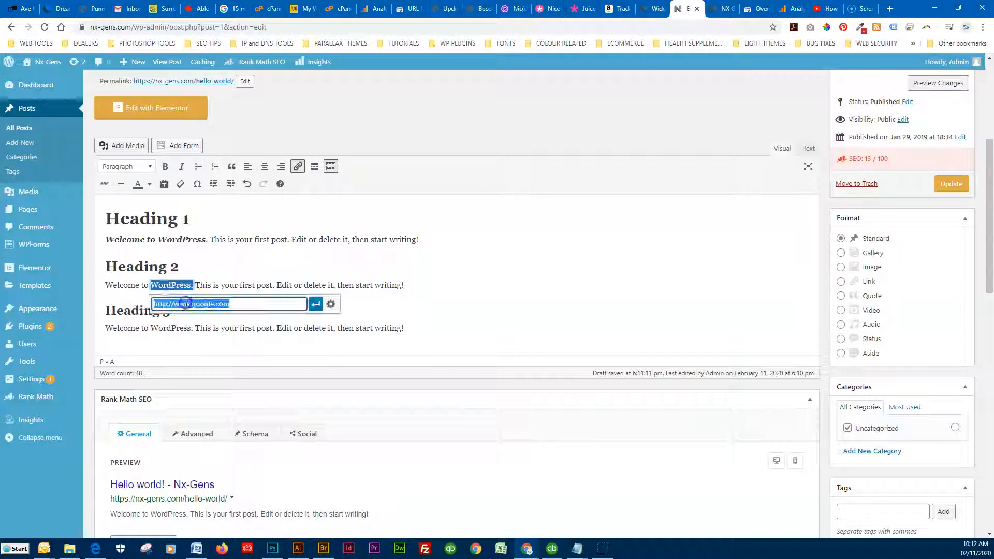
left_click(333, 306)
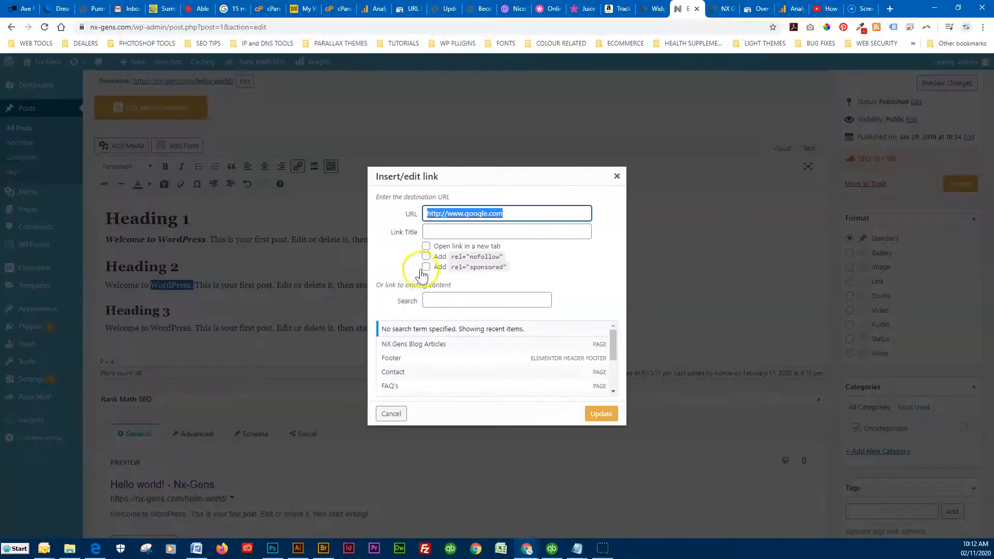
Tick 'Open link in a new tab' for the WordPress link and update it
left_click(425, 247)
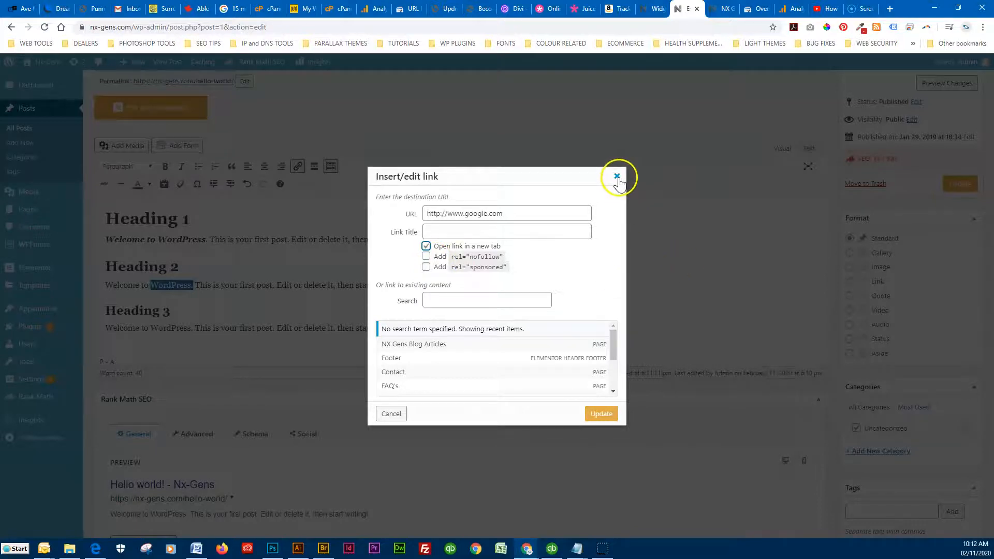
left_click(600, 413)
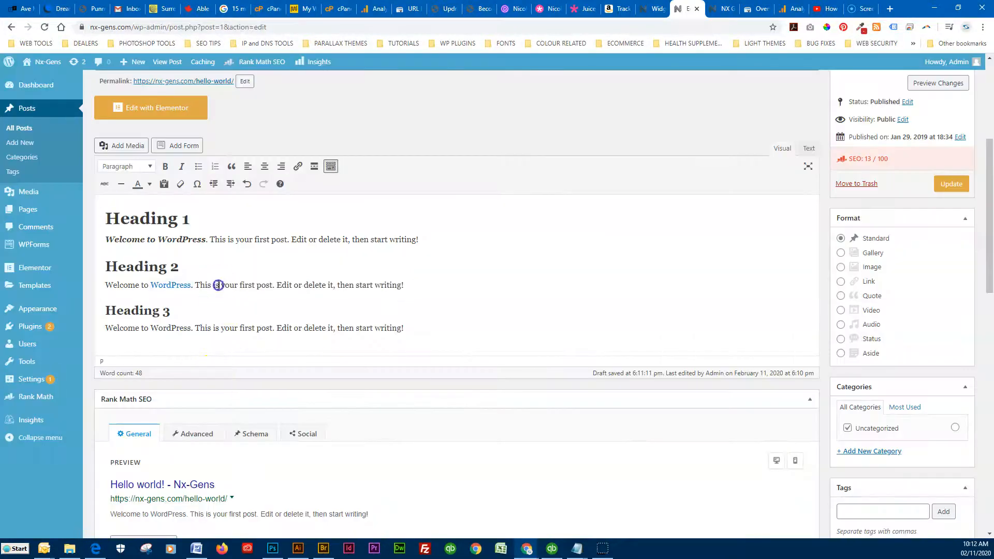
Insert the K16203_2 power-washing image from the media library on a new line below Heading 3's paragraph
left_click(218, 285)
scroll(286, 292, "down", 2)
scroll(326, 391, "up", 4)
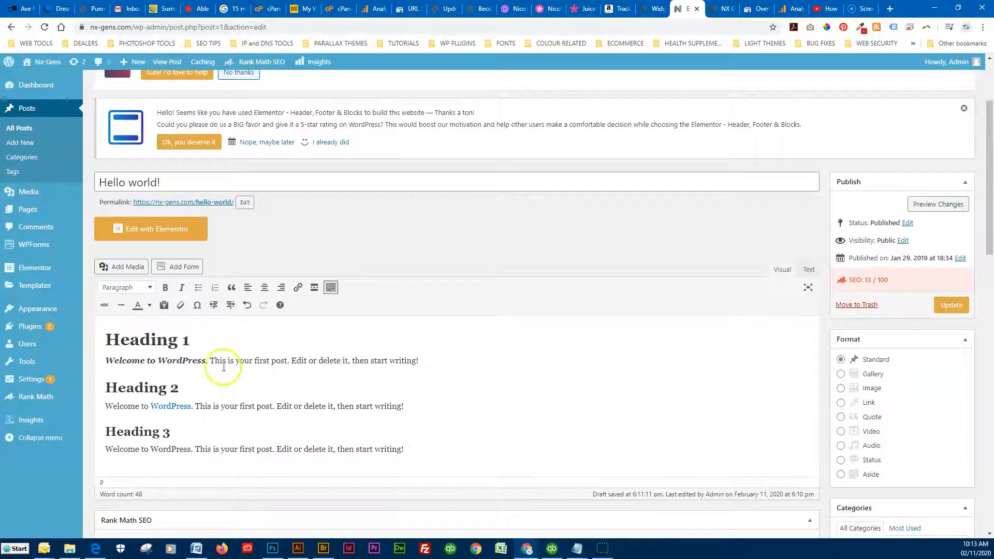
scroll(362, 329, "down", 2)
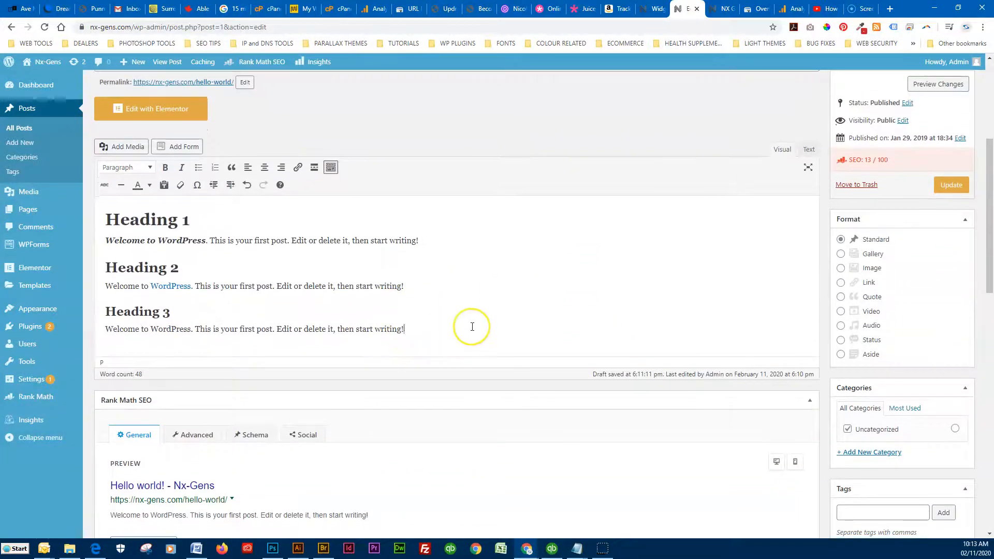
key("Return")
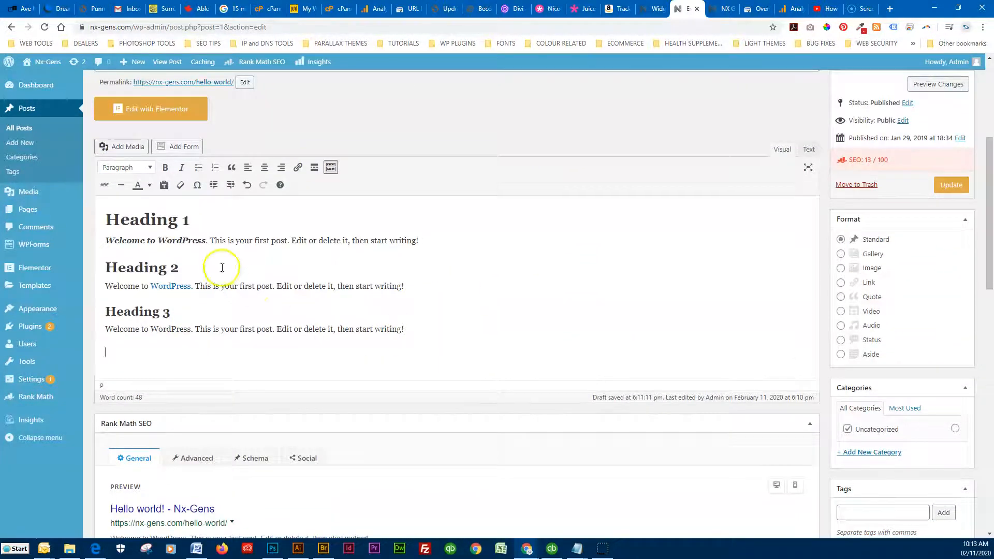
left_click(127, 148)
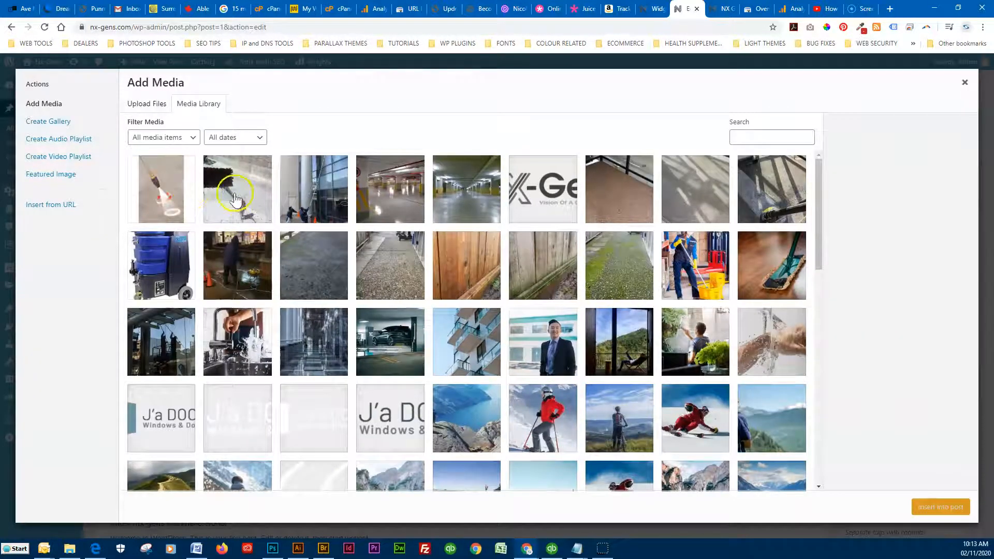
left_click(177, 196)
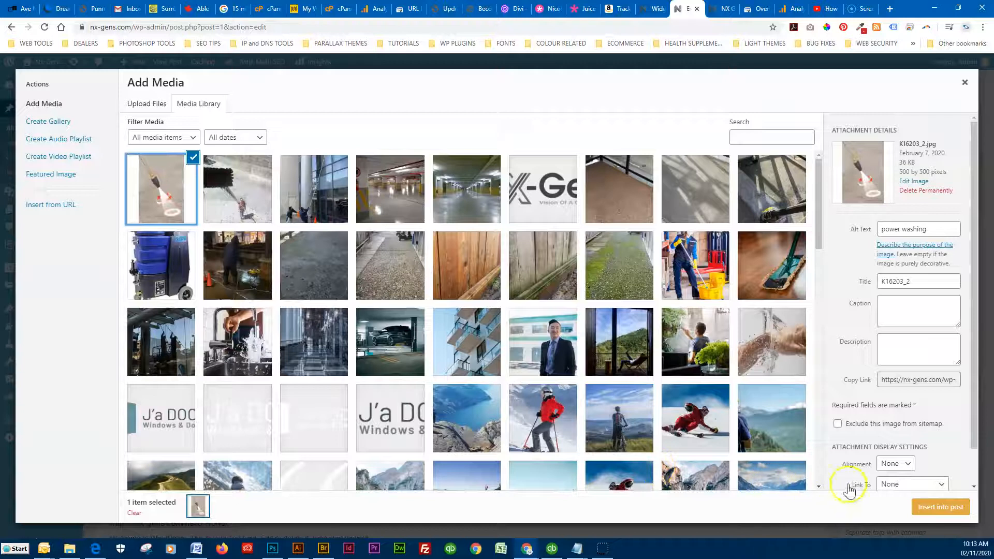
left_click(941, 507)
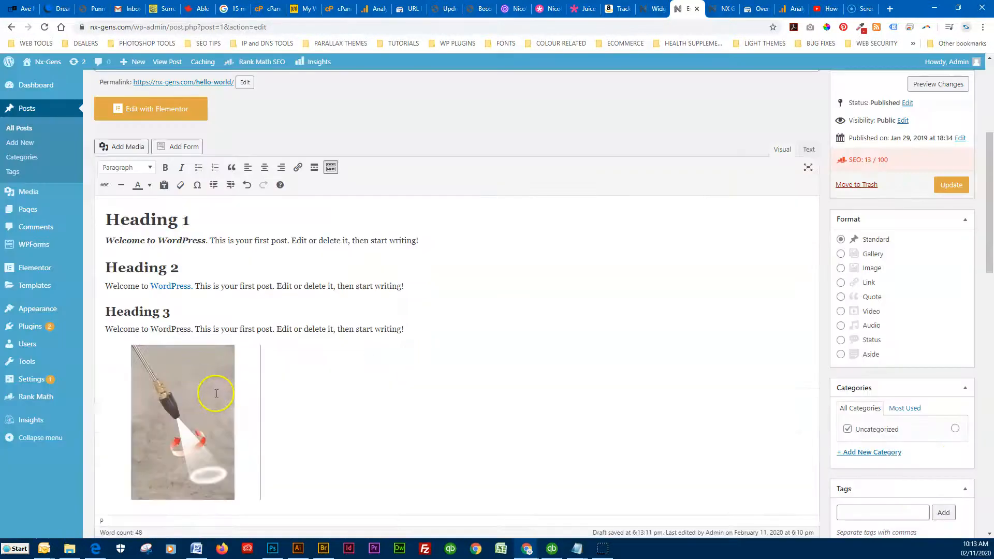
left_click(207, 399)
Copy the alt text 'power washing' into the Image Title Attribute and update the image
left_click(211, 329)
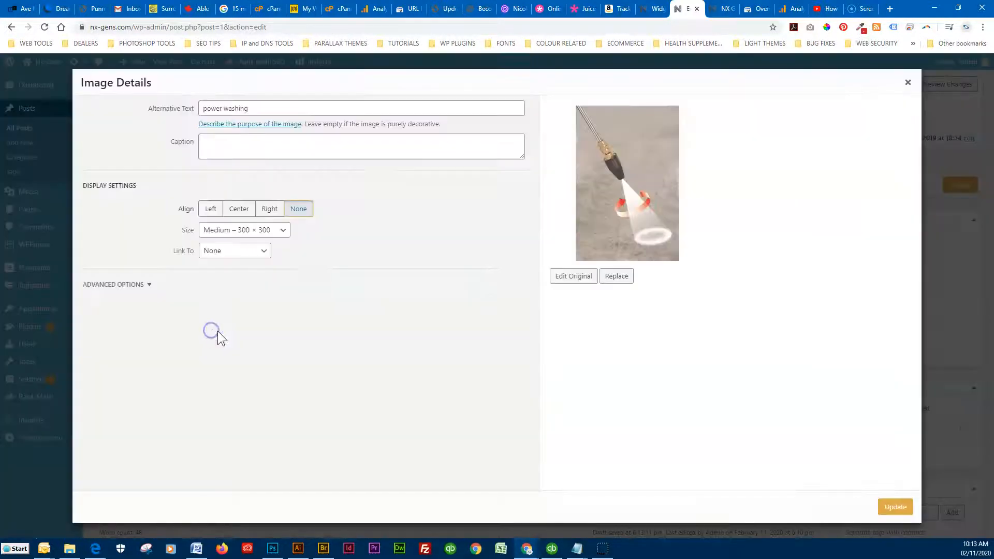
left_click(120, 285)
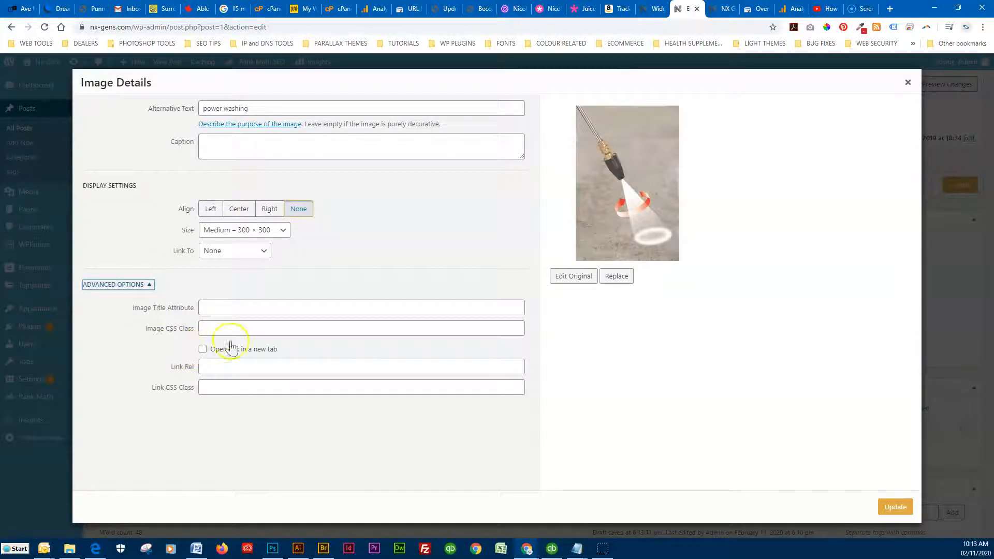
left_click(126, 102)
key("ctrl+c")
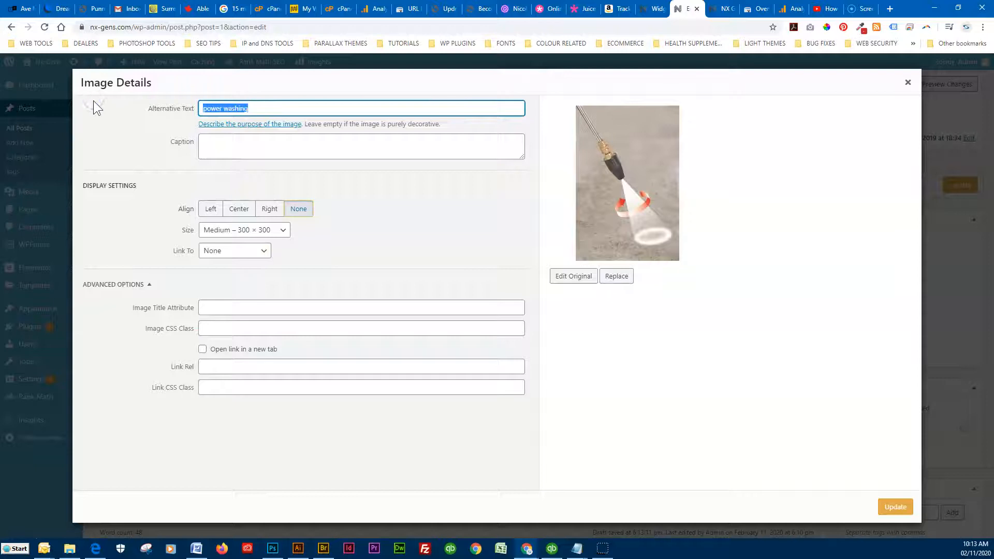
left_click(216, 306)
key("ctrl+v")
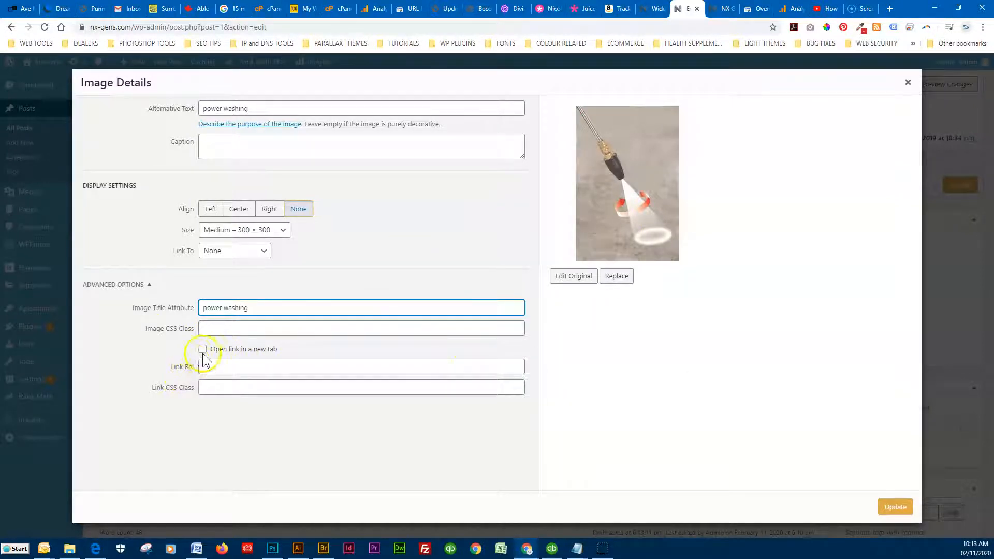
left_click(888, 510)
left_click(302, 330)
Add a new 'Pressure Washing' category for the post and untick Uncategorized
scroll(327, 323, "down", 2)
scroll(326, 325, "up", 2)
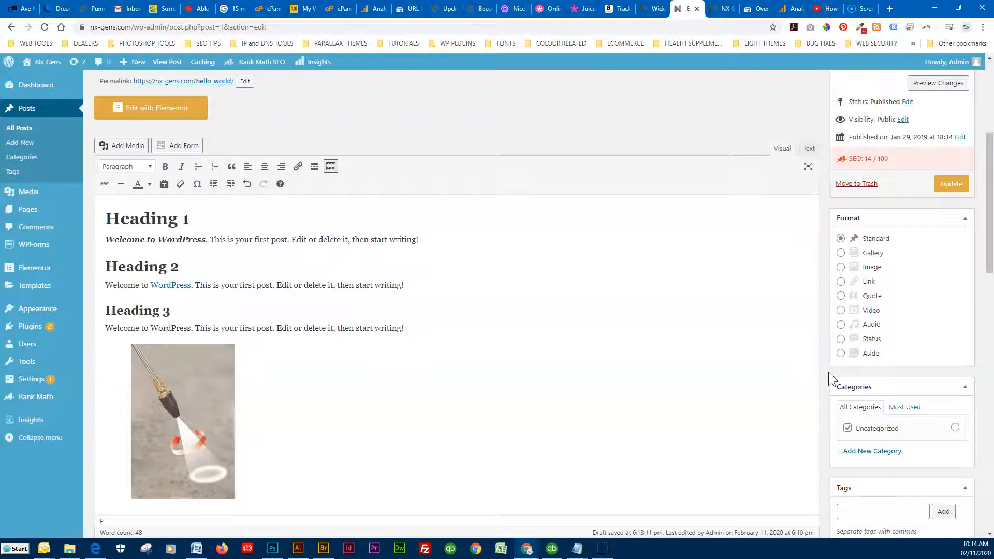
left_click(828, 372)
scroll(827, 371, "down", 2)
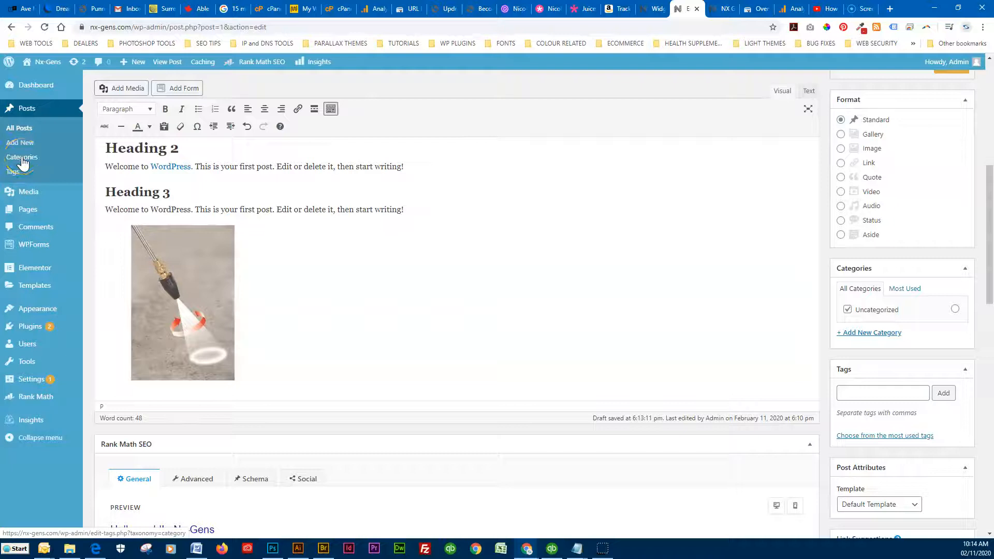
left_click(862, 333)
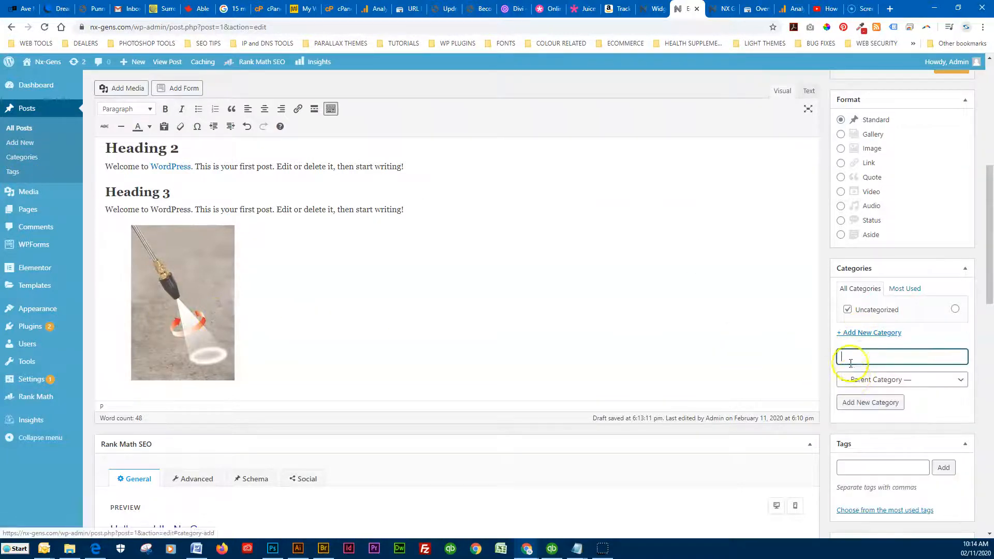
type("Pressure")
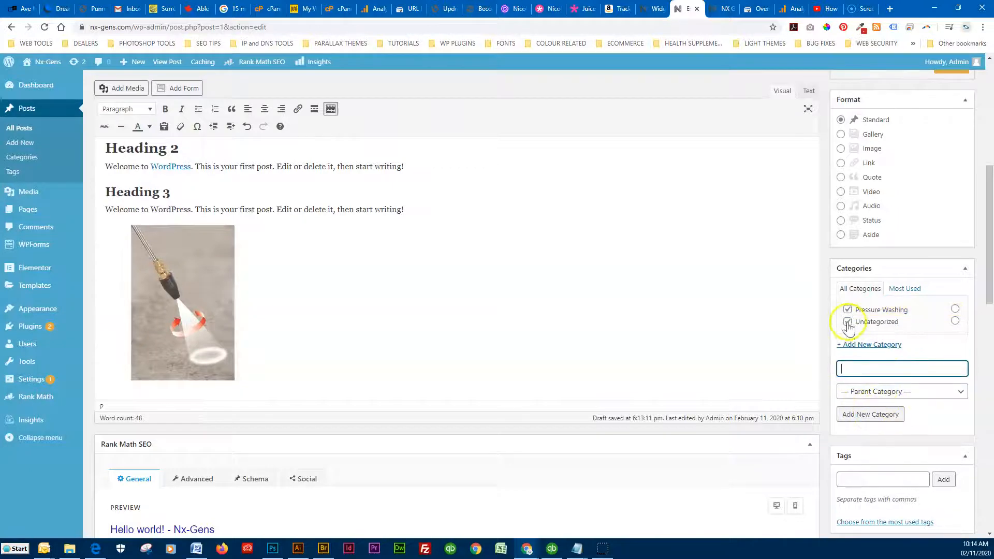
left_click(848, 323)
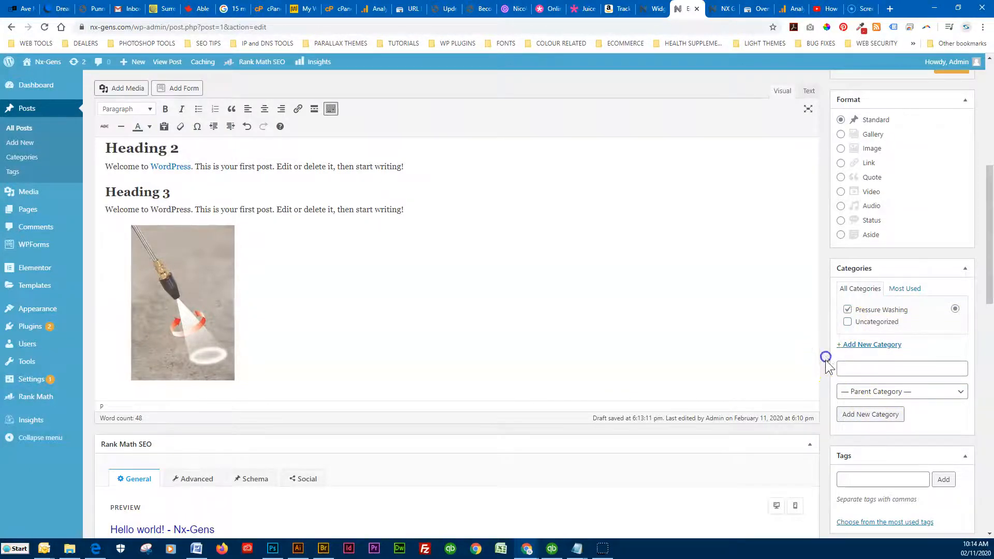
scroll(829, 371, "down", 4)
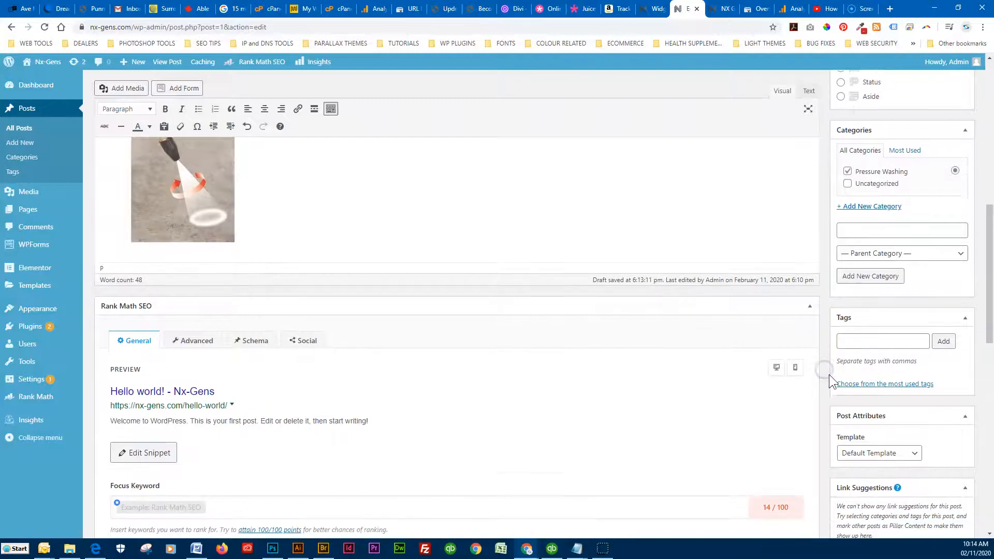
Glance at the live blog page in the other tab, then return to the post editor
scroll(829, 376, "down", 3)
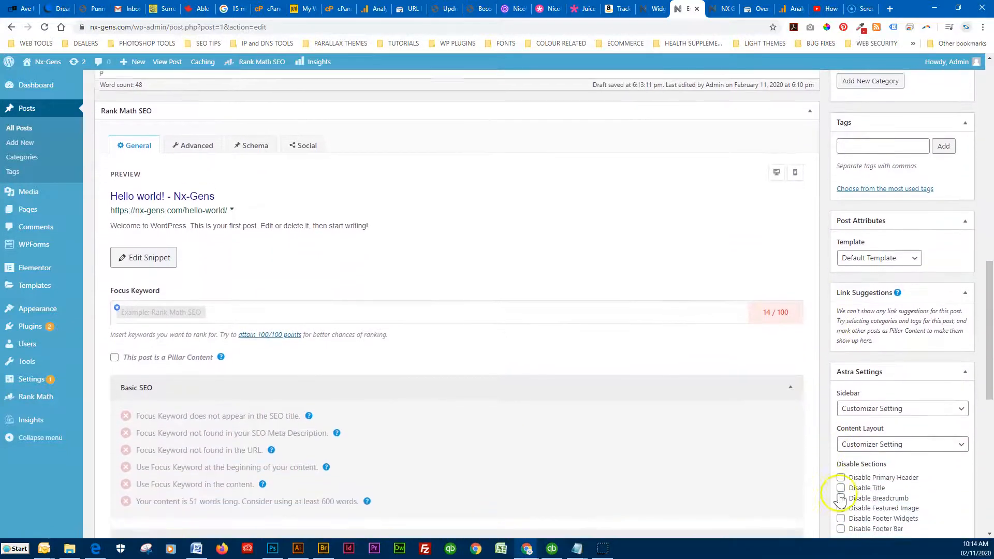
scroll(836, 492, "down", 2)
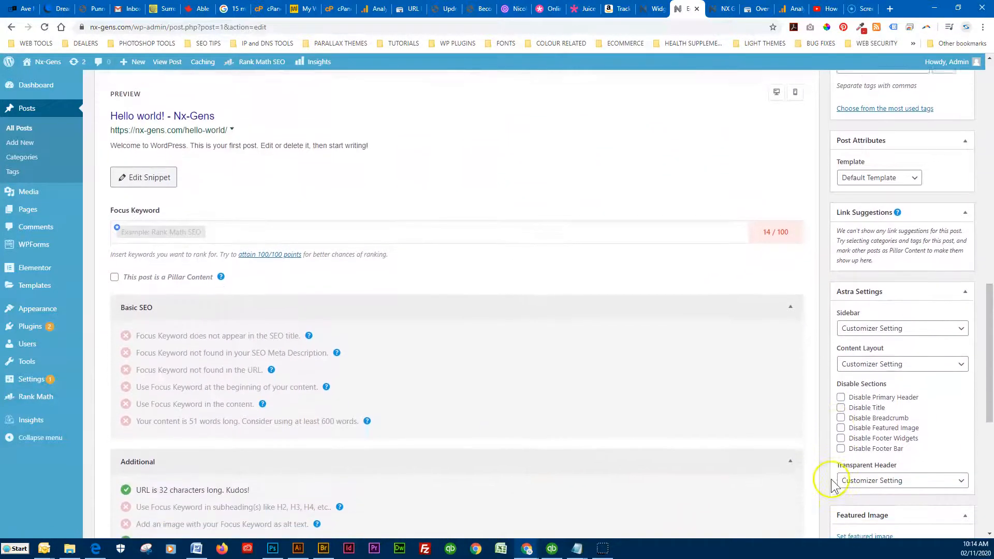
scroll(831, 505, "down", 1)
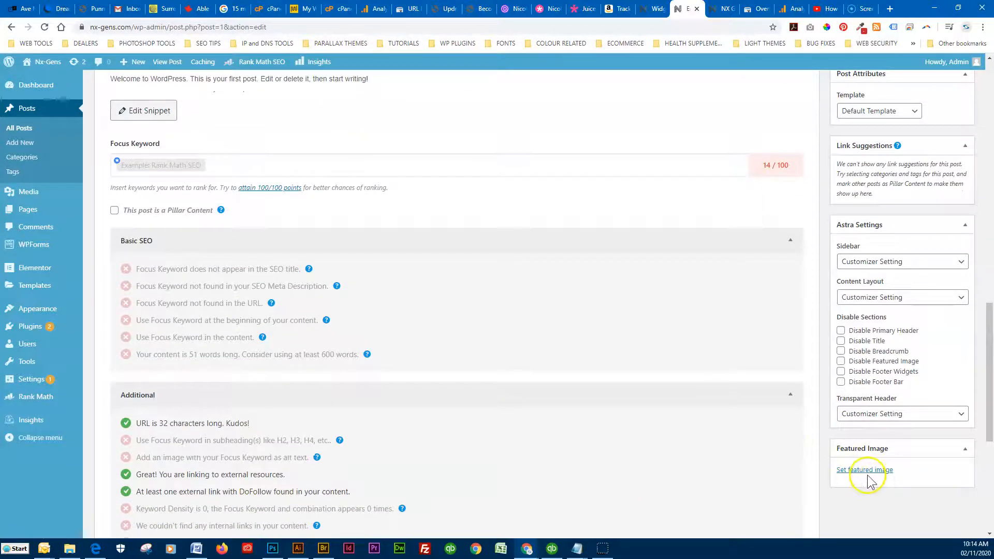
left_click(722, 9)
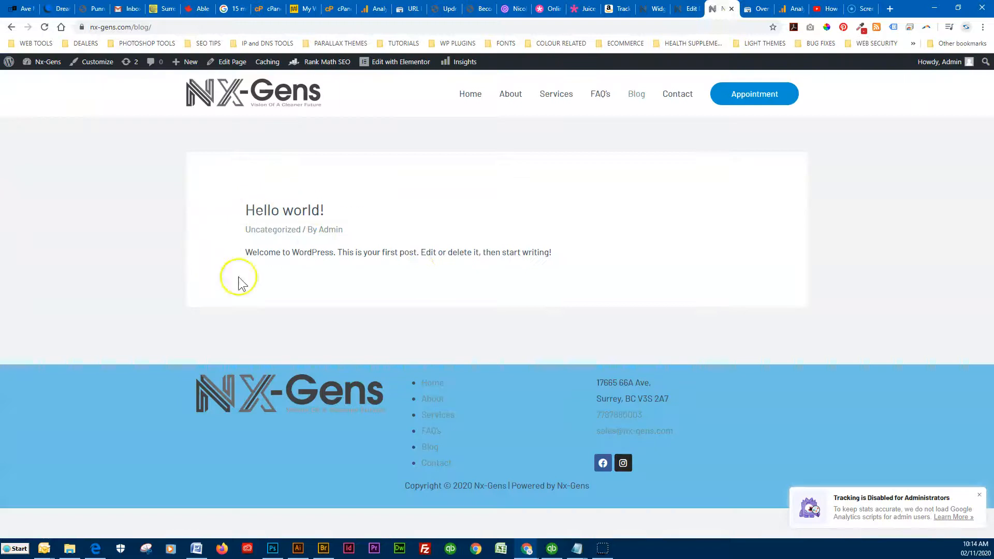
left_click(683, 11)
Set the pressure-washer nozzle photo K16203_2.jpg as the post's featured image
left_click(855, 463)
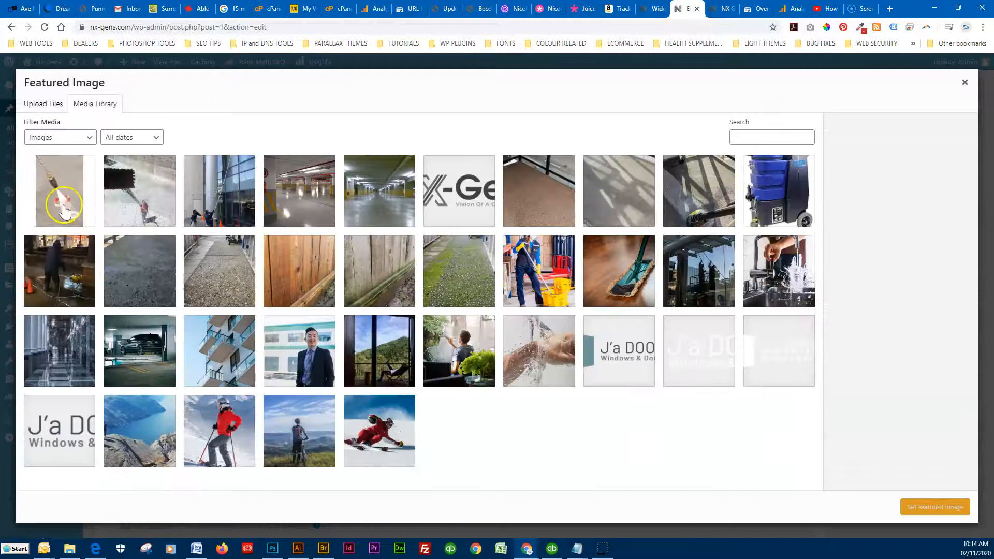
left_click(61, 200)
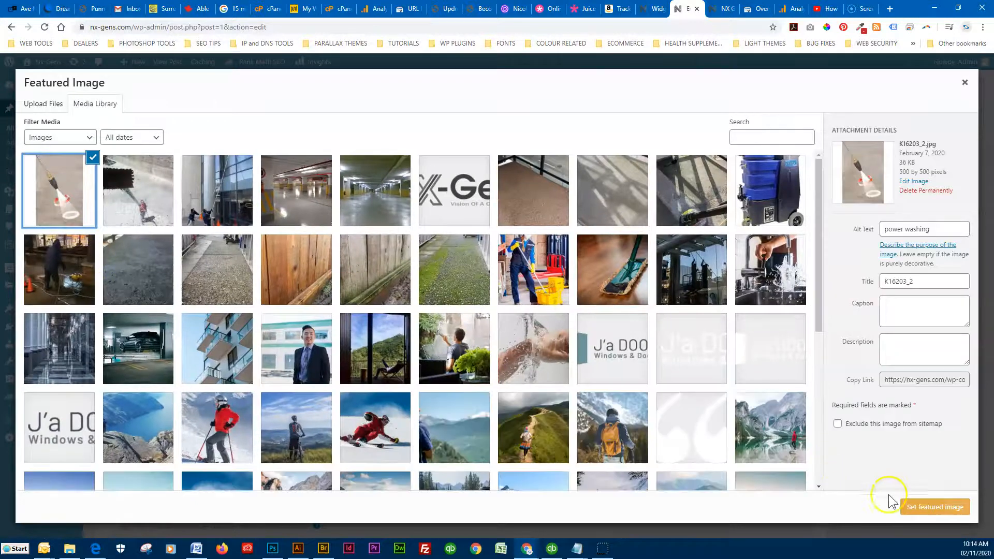
left_click(929, 509)
scroll(893, 476, "down", 5)
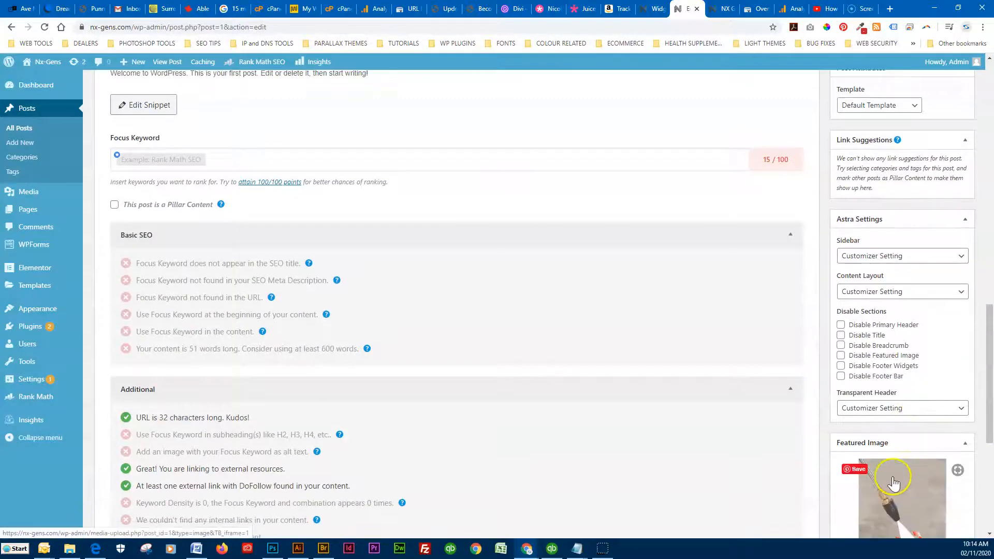
scroll(893, 477, "up", 15)
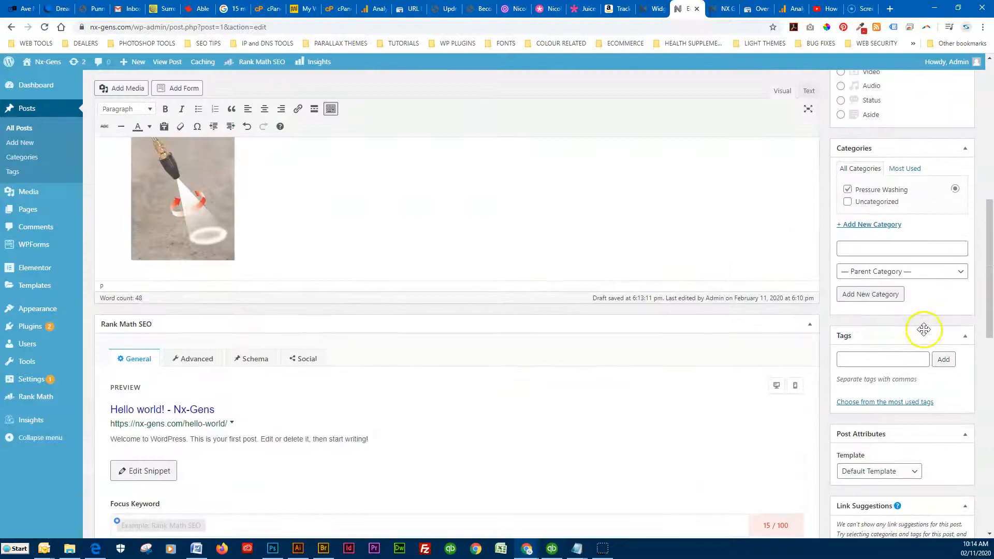
scroll(860, 400, "up", 5)
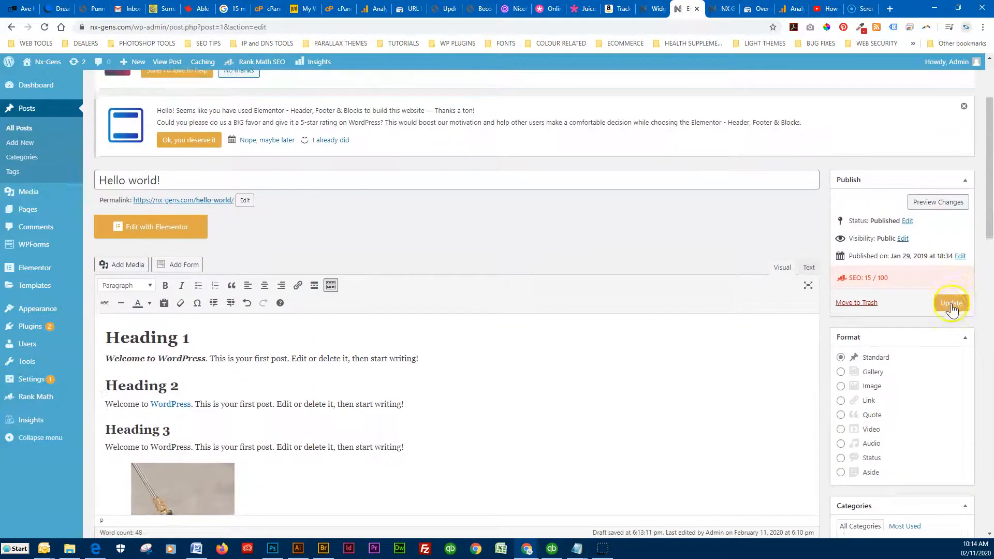
Update the published post and reload the live Blog page
left_click(949, 310)
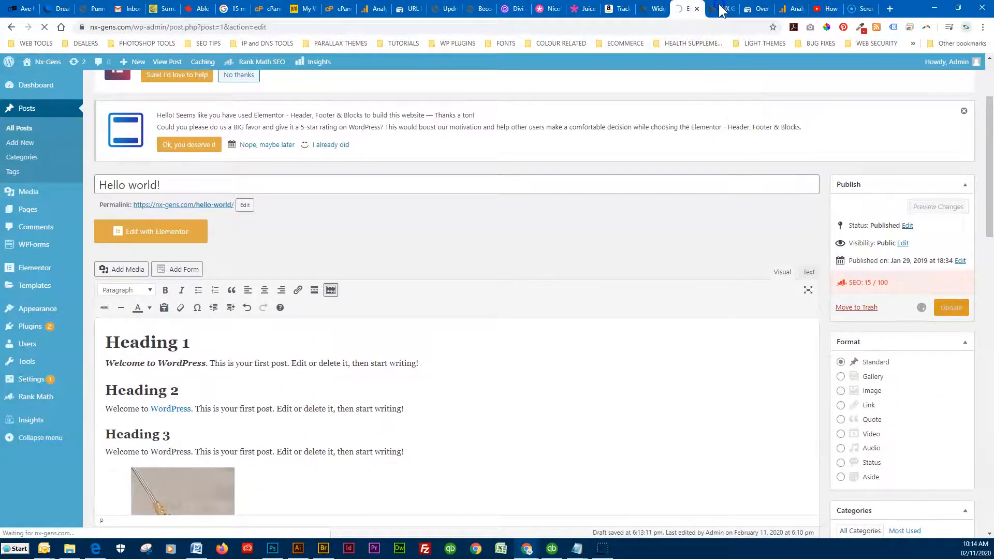
left_click(720, 9)
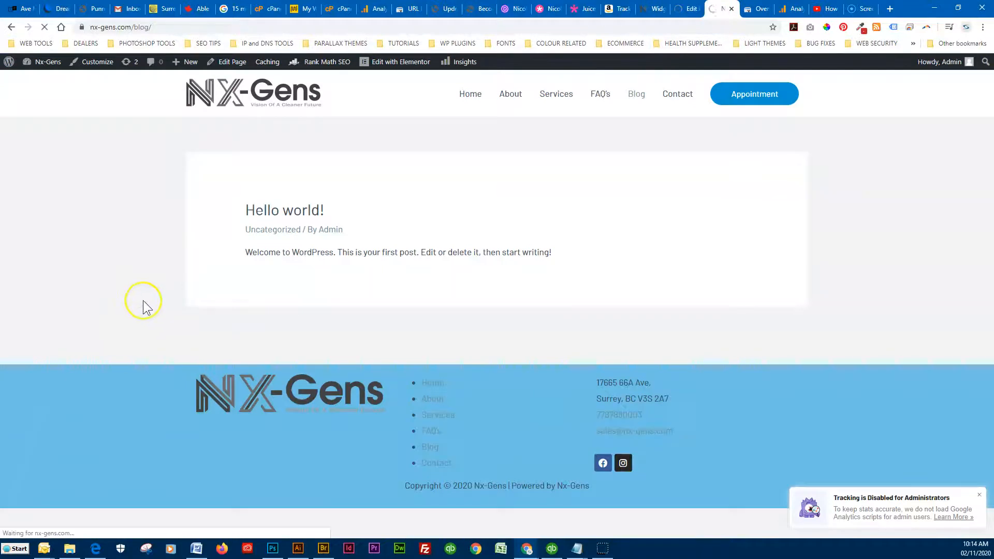
scroll(138, 334, "down", 5)
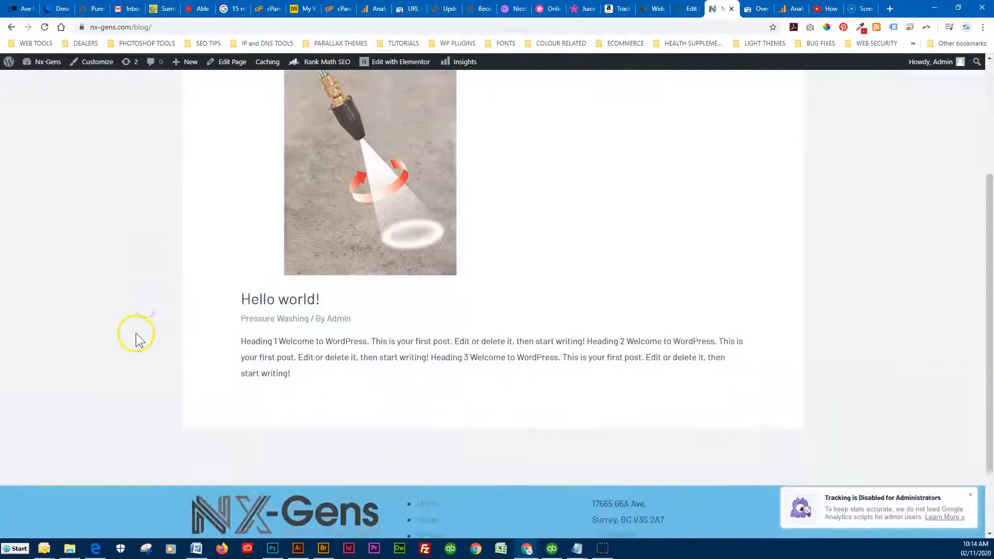
scroll(143, 333, "up", 5)
left_click(639, 97)
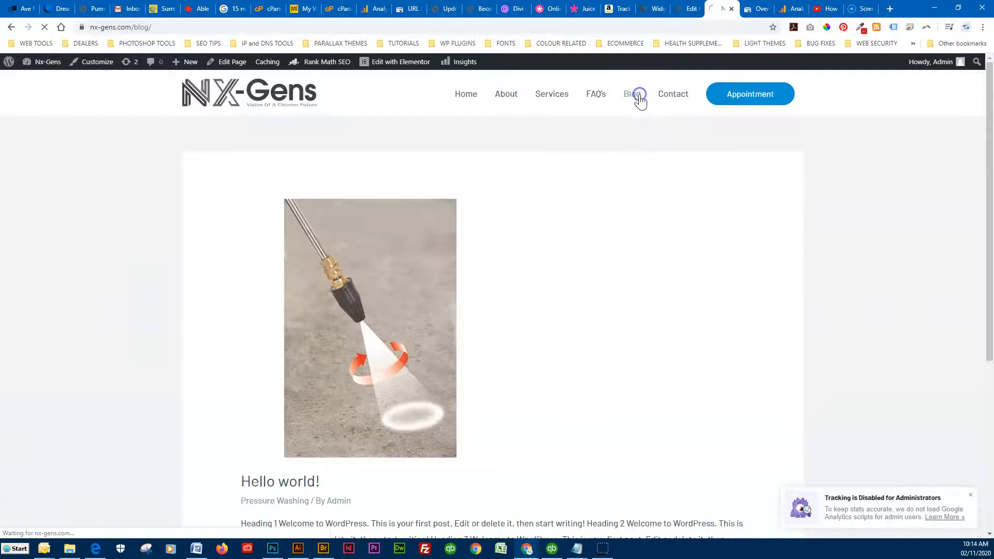
Open the live Hello world! post and review its nozzle photo, Pressure Washing category and headings
scroll(135, 398, "down", 5)
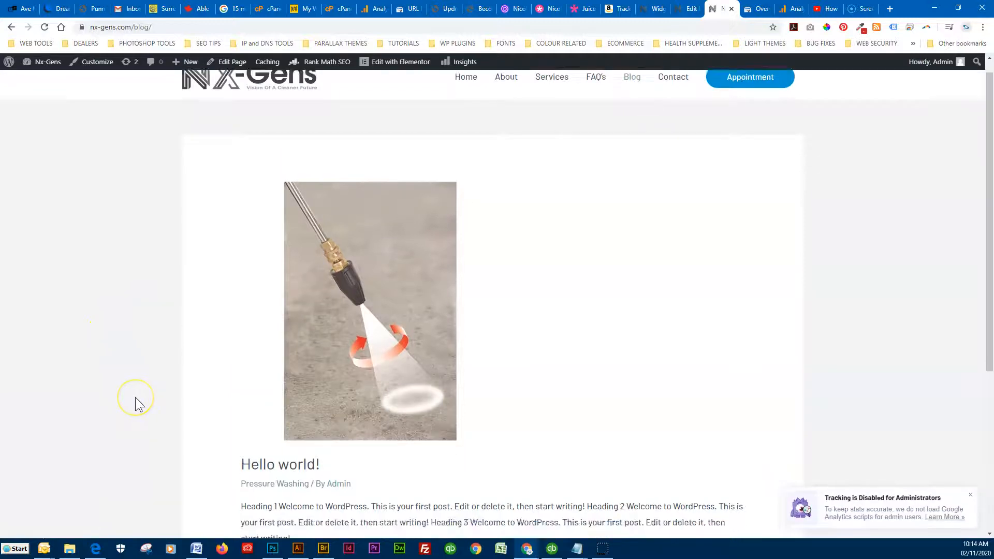
left_click(267, 248)
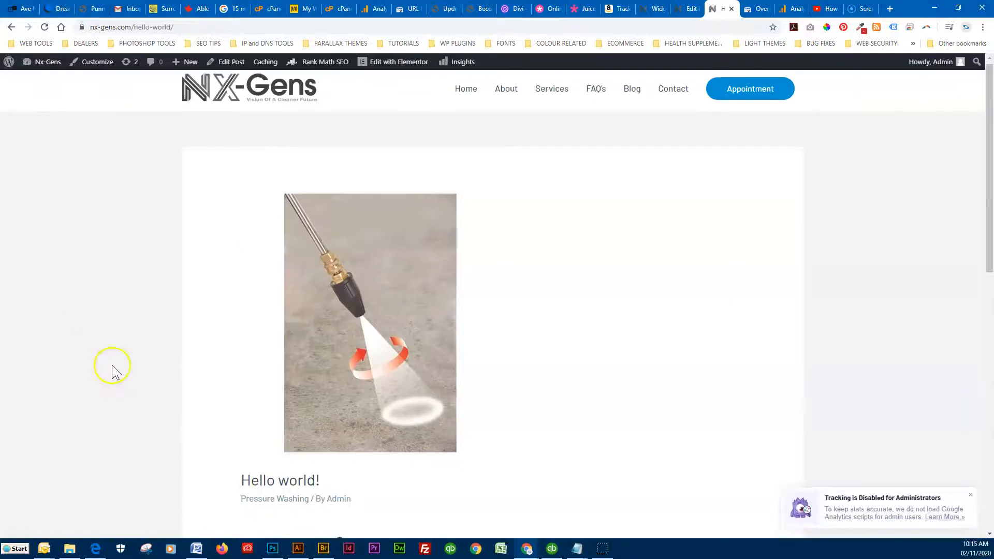
scroll(112, 365, "down", 8)
scroll(113, 368, "down", 2)
scroll(220, 378, "up", 3)
scroll(229, 385, "up", 7)
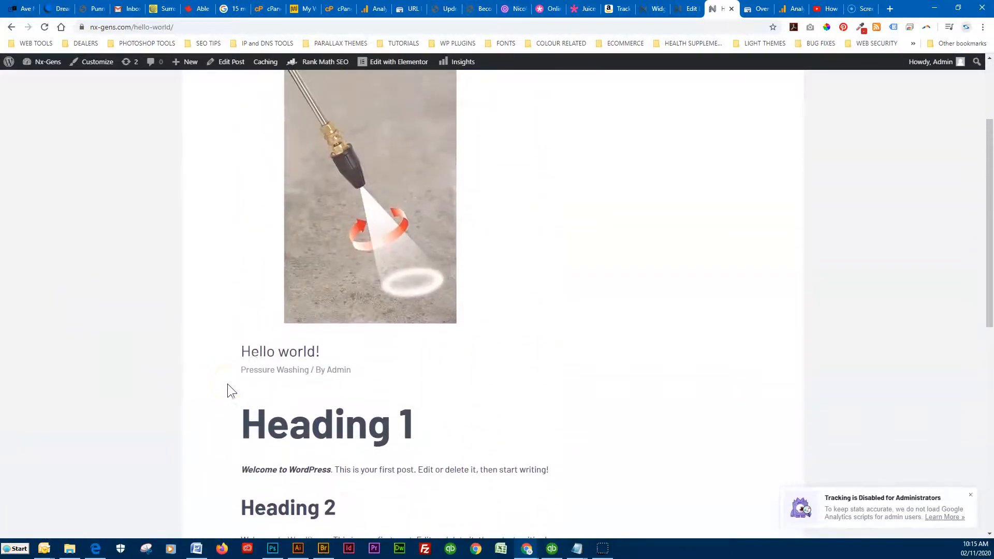
scroll(322, 388, "down", 6)
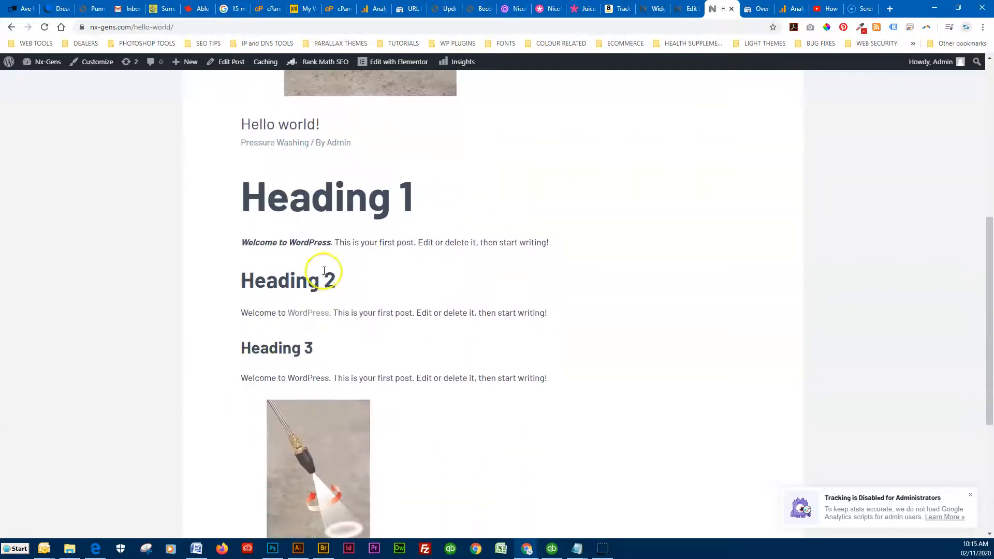
scroll(322, 270, "down", 5)
scroll(253, 355, "up", 3)
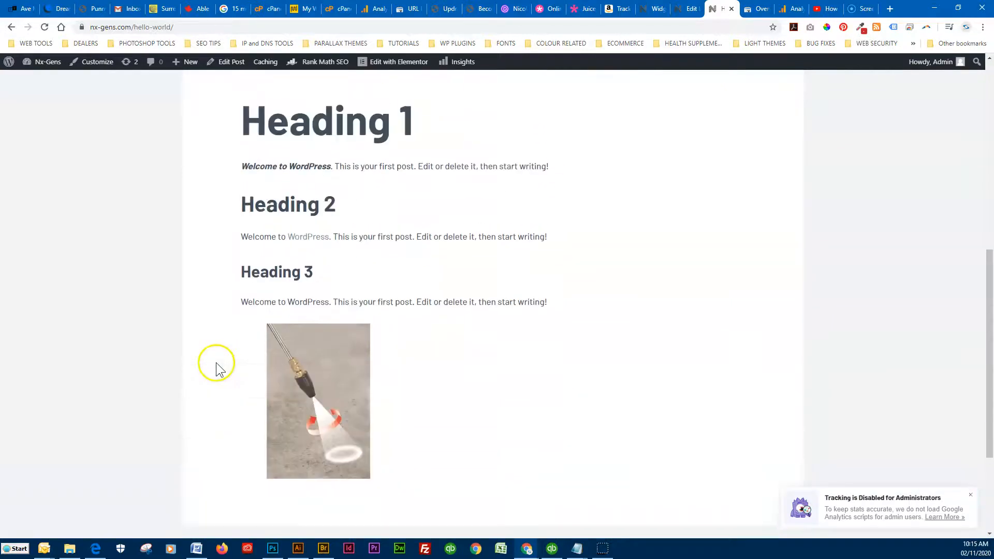
scroll(216, 370, "up", 5)
left_click(685, 11)
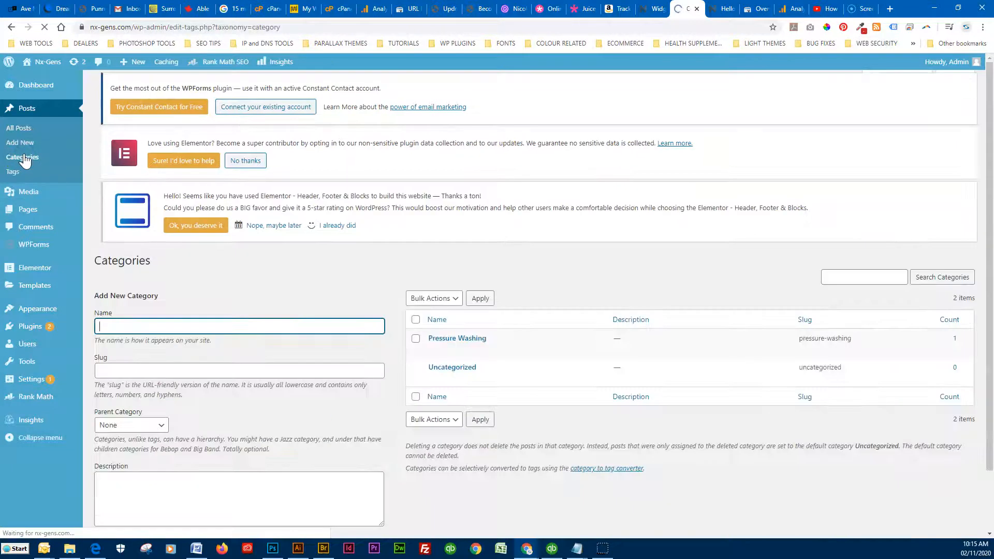
scroll(269, 303, "down", 2)
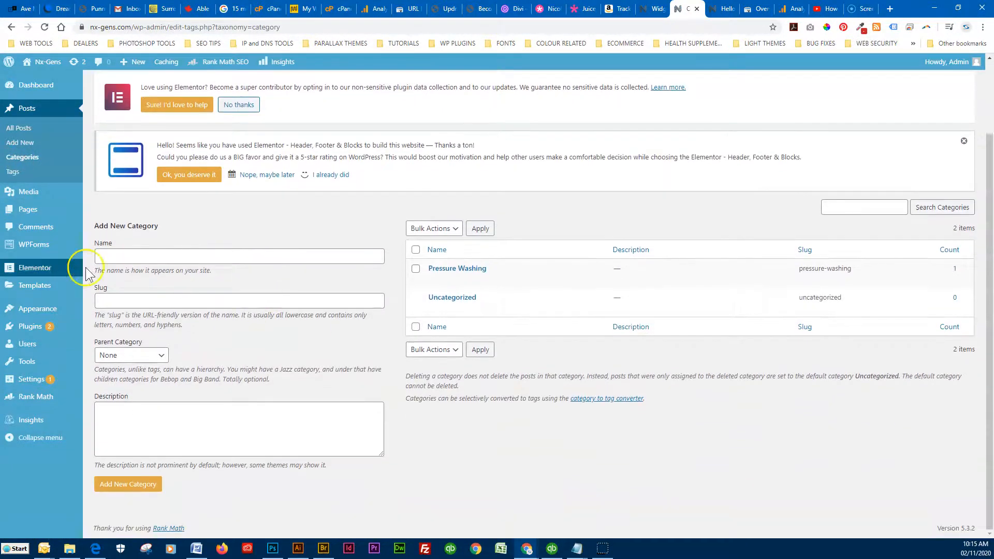
left_click(160, 358)
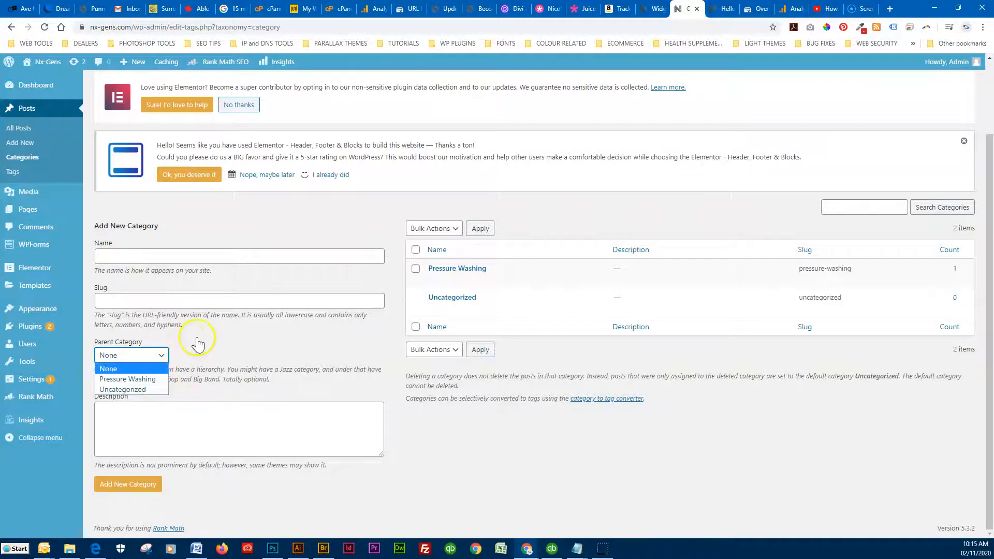
left_click(203, 224)
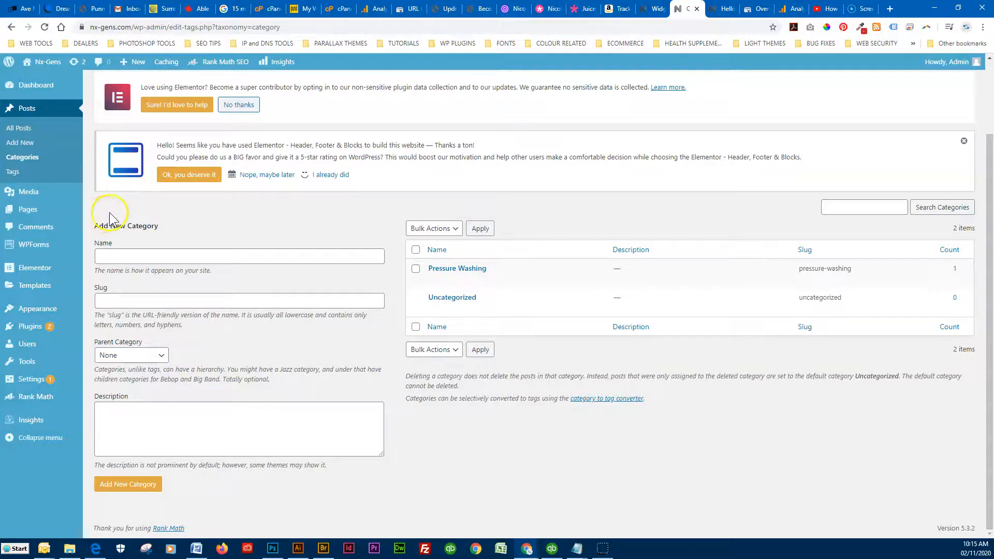
left_click(720, 11)
scroll(237, 331, "down", 15)
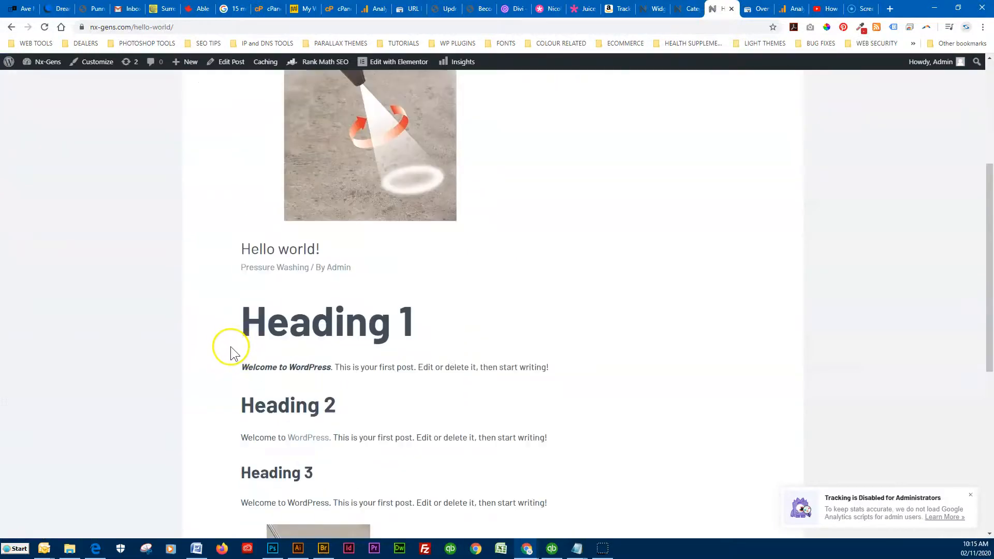
scroll(215, 402, "up", 13)
scroll(222, 402, "up", 2)
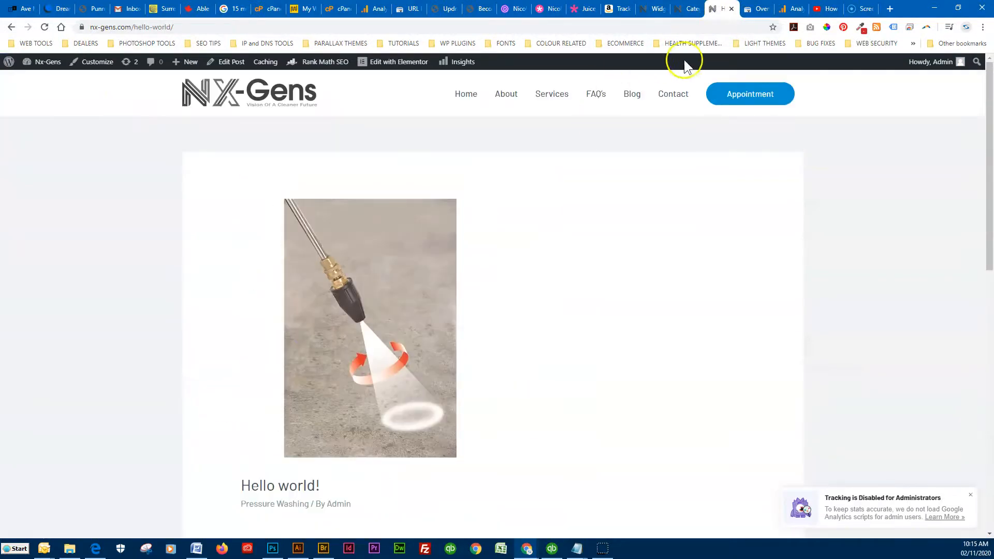